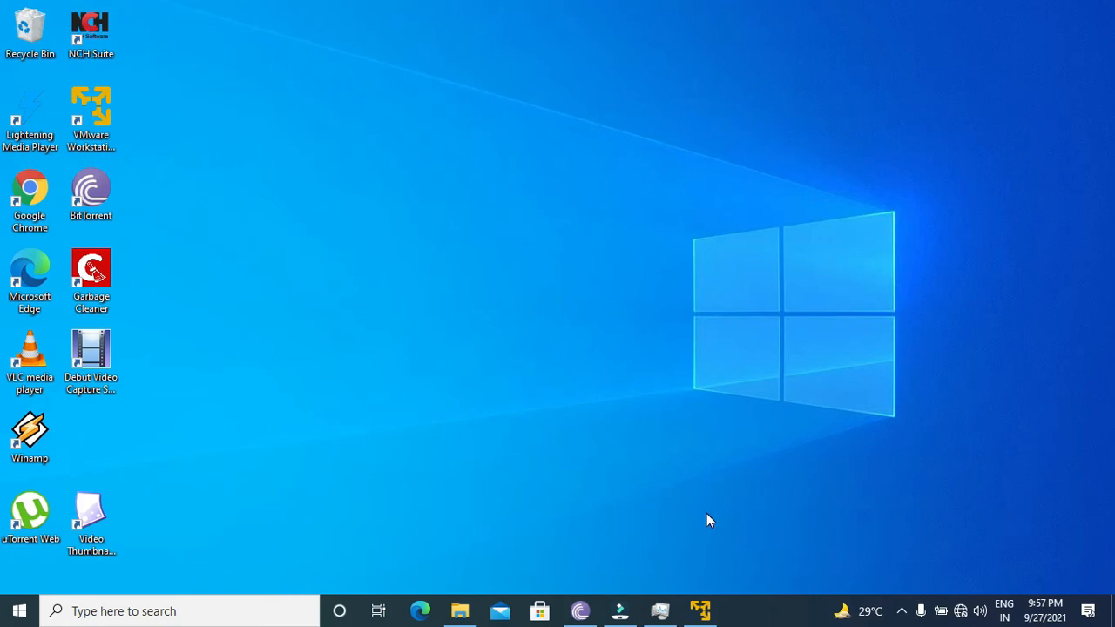
- Switch to VMware Workstation Player and start a new virtual machine from the rhel-8.4-x86_64-dvd installer image in Downloads
{"action": "left_click", "coordinate": [699, 611]}
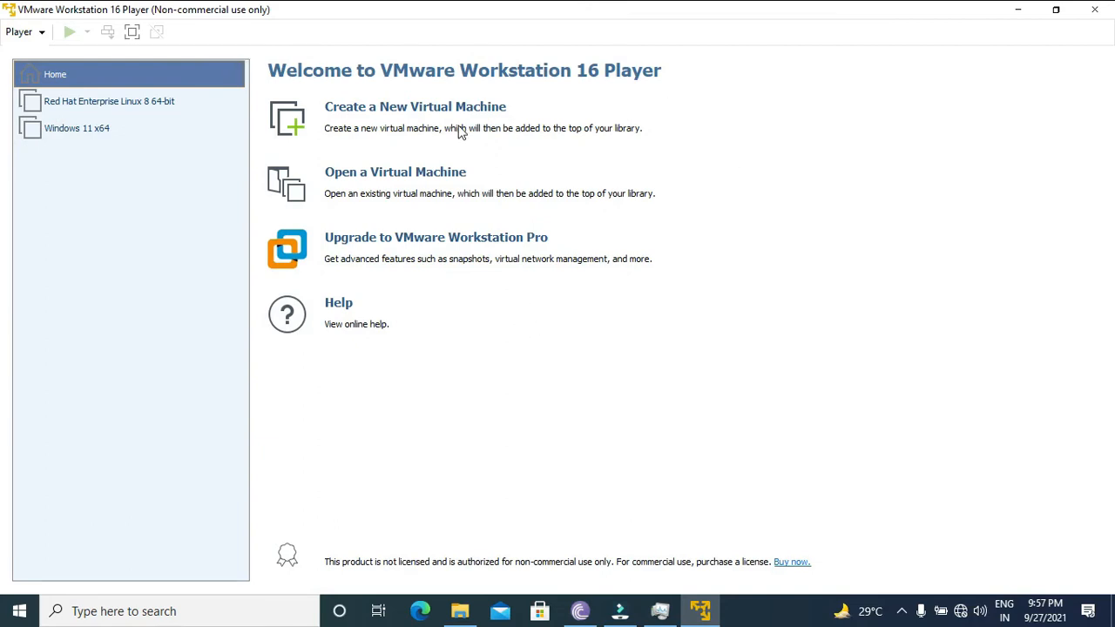
{"action": "left_click", "coordinate": [420, 109]}
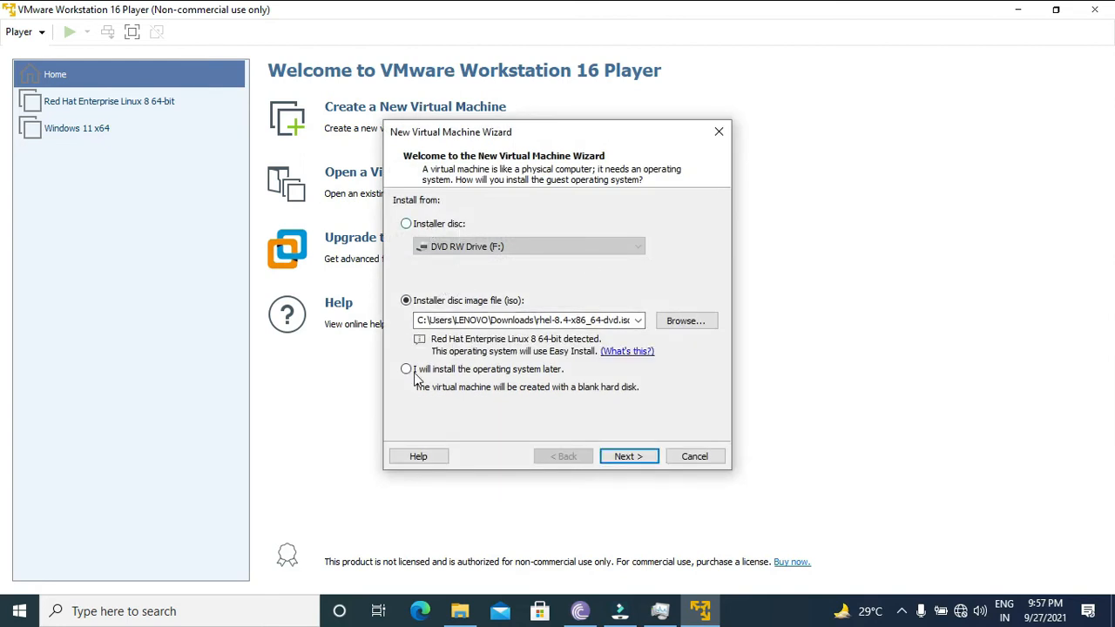
{"action": "left_click", "coordinate": [495, 301]}
{"action": "left_click", "coordinate": [512, 303]}
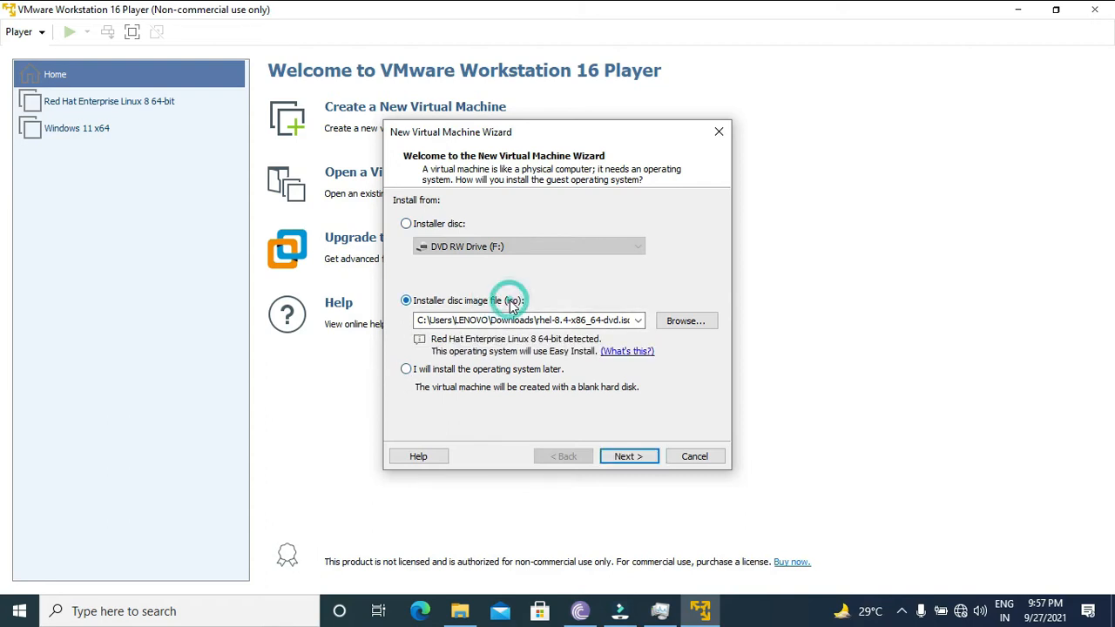
{"action": "left_click", "coordinate": [671, 322]}
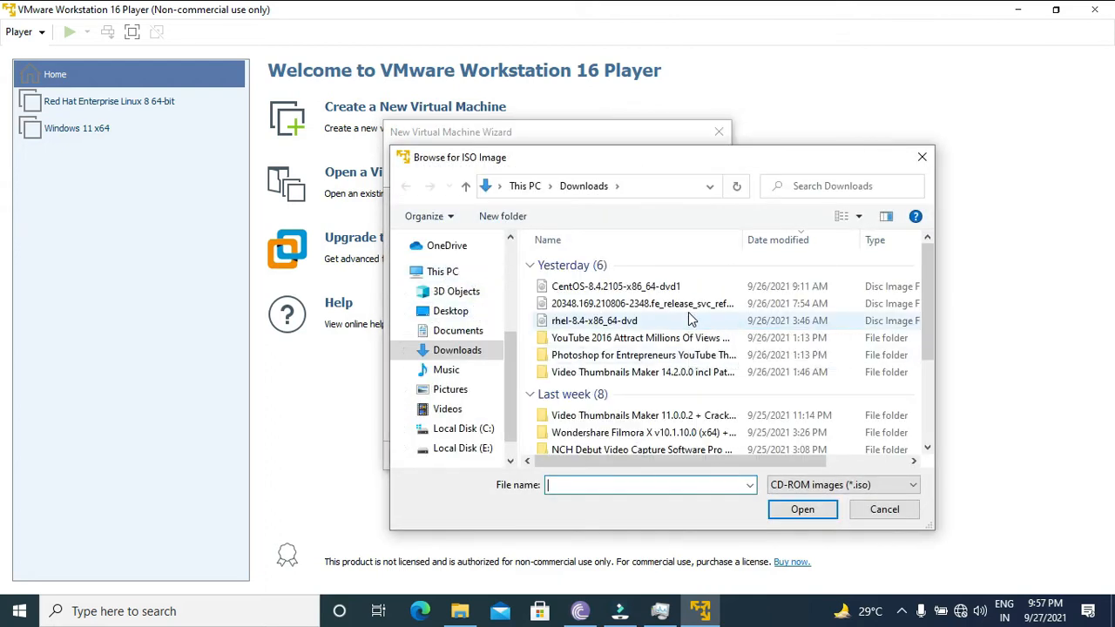
{"action": "left_click", "coordinate": [690, 320]}
{"action": "left_click", "coordinate": [776, 509]}
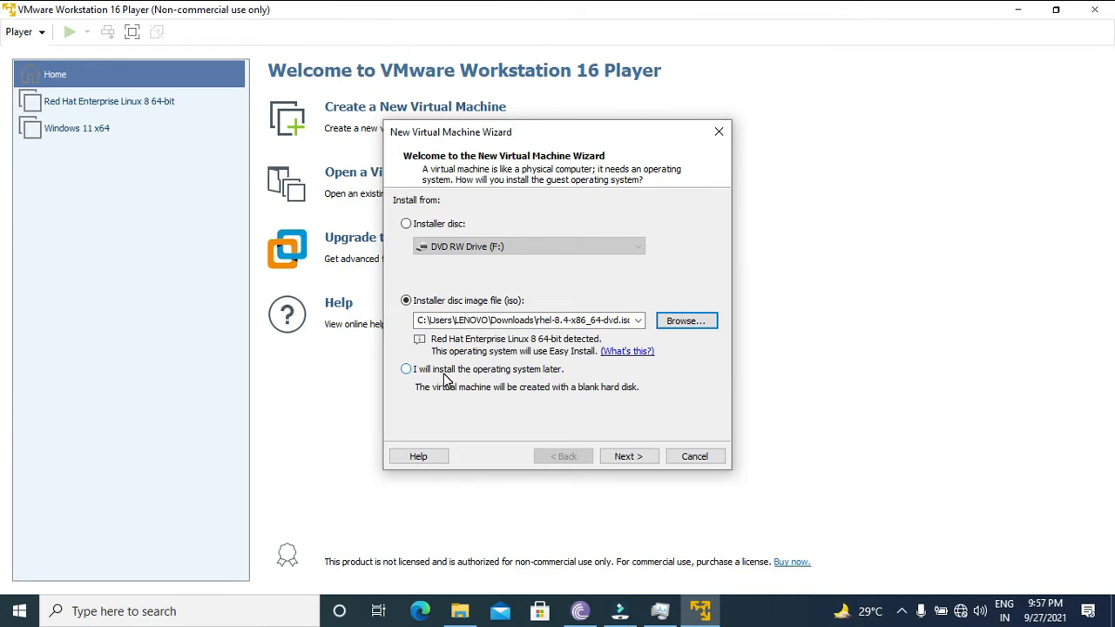
{"action": "left_click", "coordinate": [649, 459]}
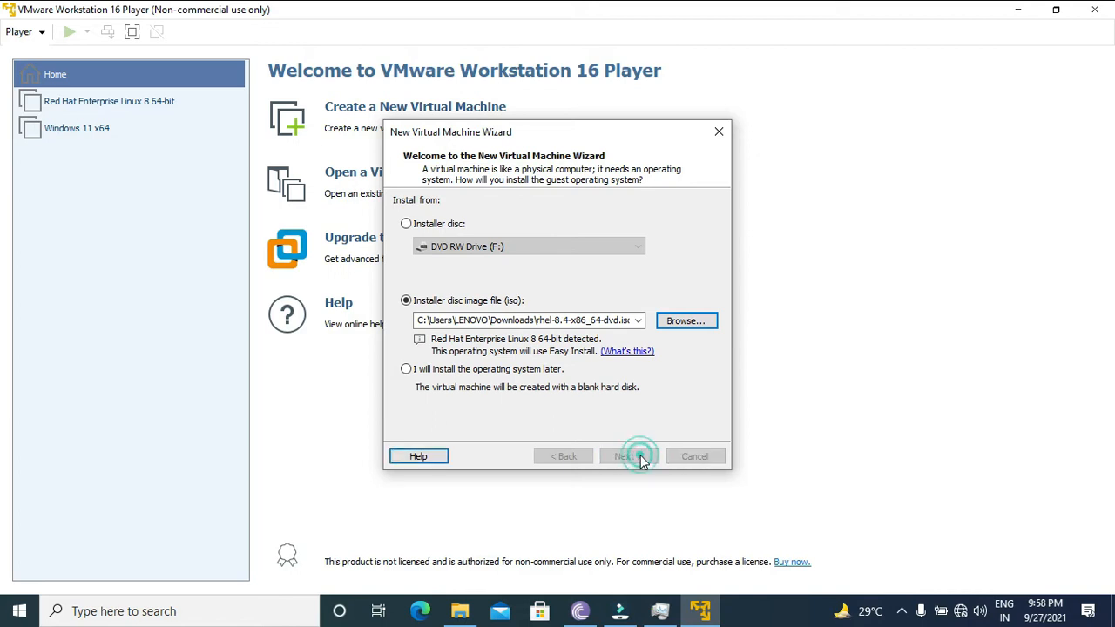
- Personalize Linux with redhat as full name and user name, then enter and confirm the account password
{"action": "type", "text": "redhat"}
{"action": "key", "text": "Tab"}
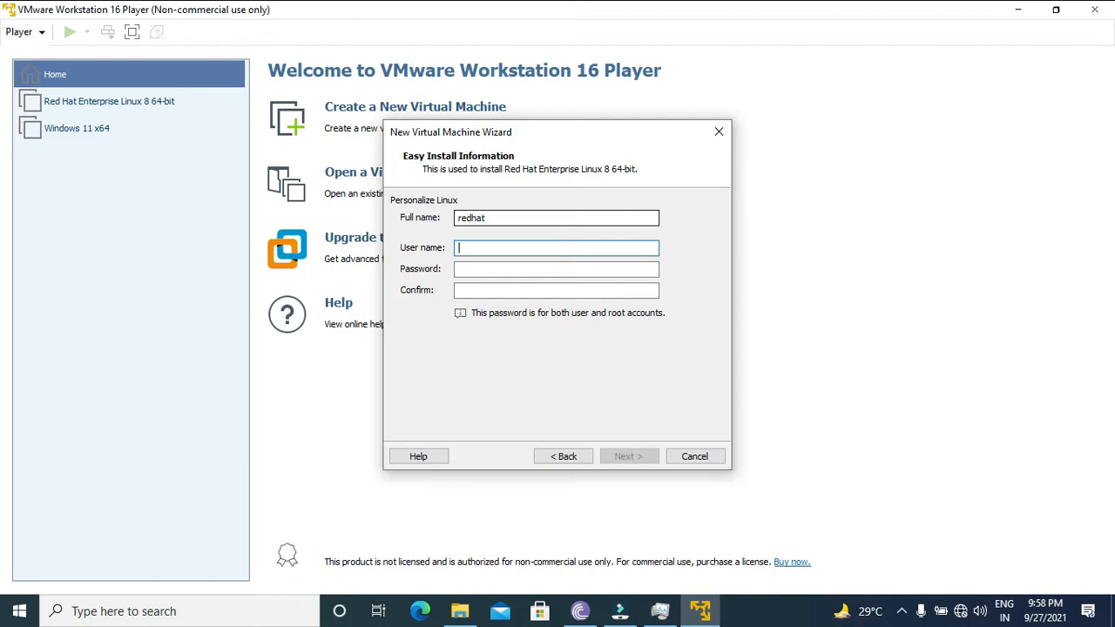
{"action": "type", "text": "redhat"}
{"action": "key", "text": "Tab"}
{"action": "type", "text": "redhat"}
{"action": "key", "text": "Tab"}
{"action": "type", "text": "redhat"}
{"action": "key", "text": "Tab"}
{"action": "left_click", "coordinate": [635, 456]}
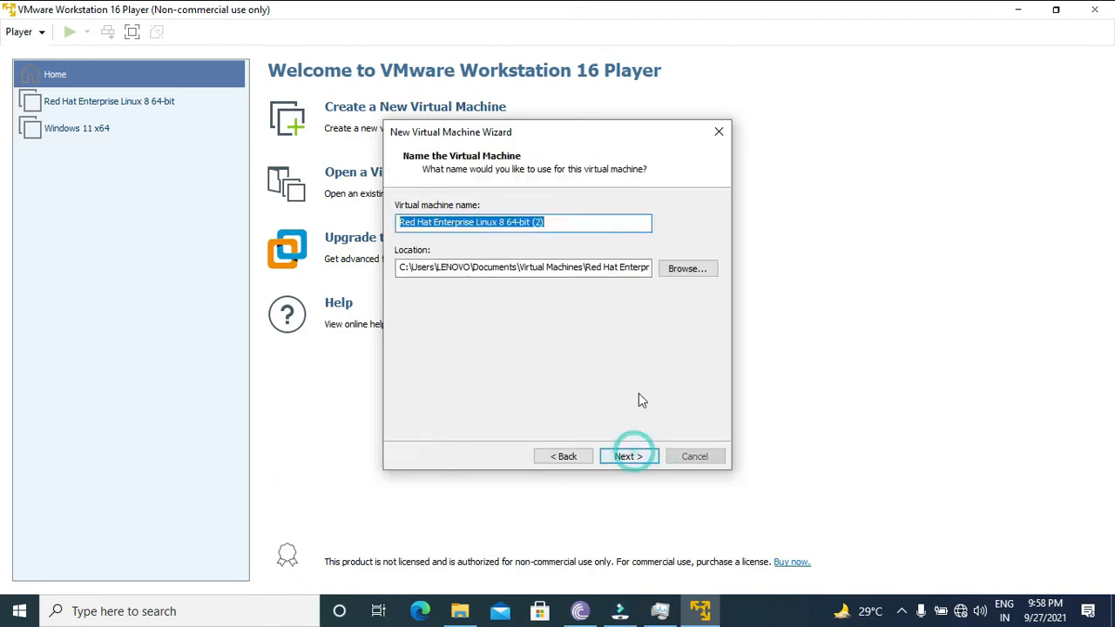
{"action": "left_click", "coordinate": [554, 223]}
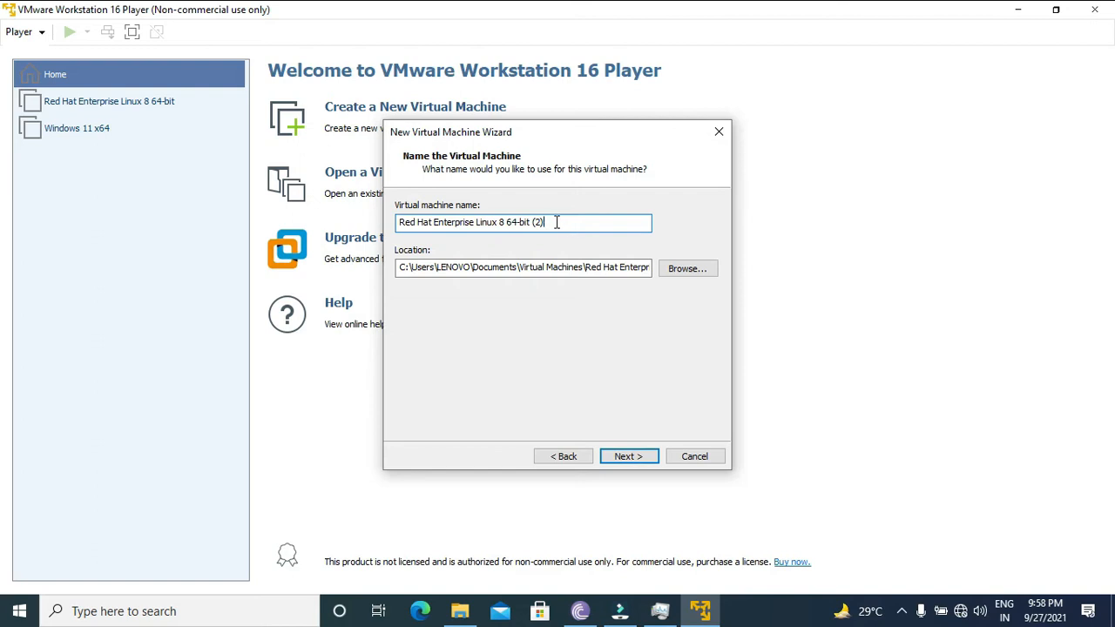
{"action": "left_click", "coordinate": [686, 270]}
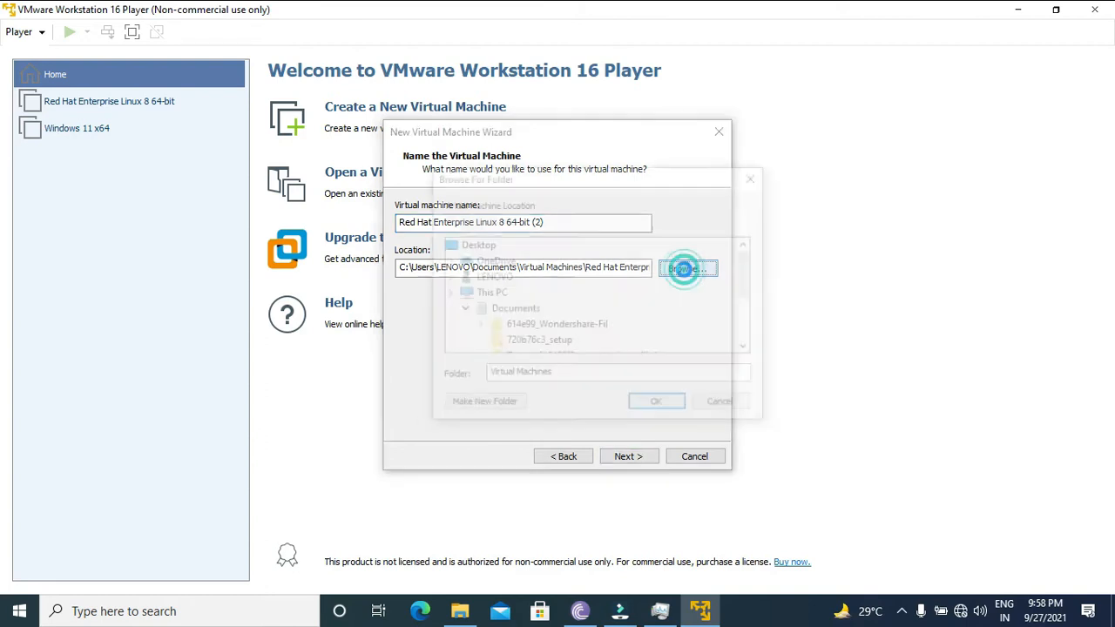
{"action": "left_click_drag", "start_coordinate": [754, 259], "coordinate": [754, 319]}
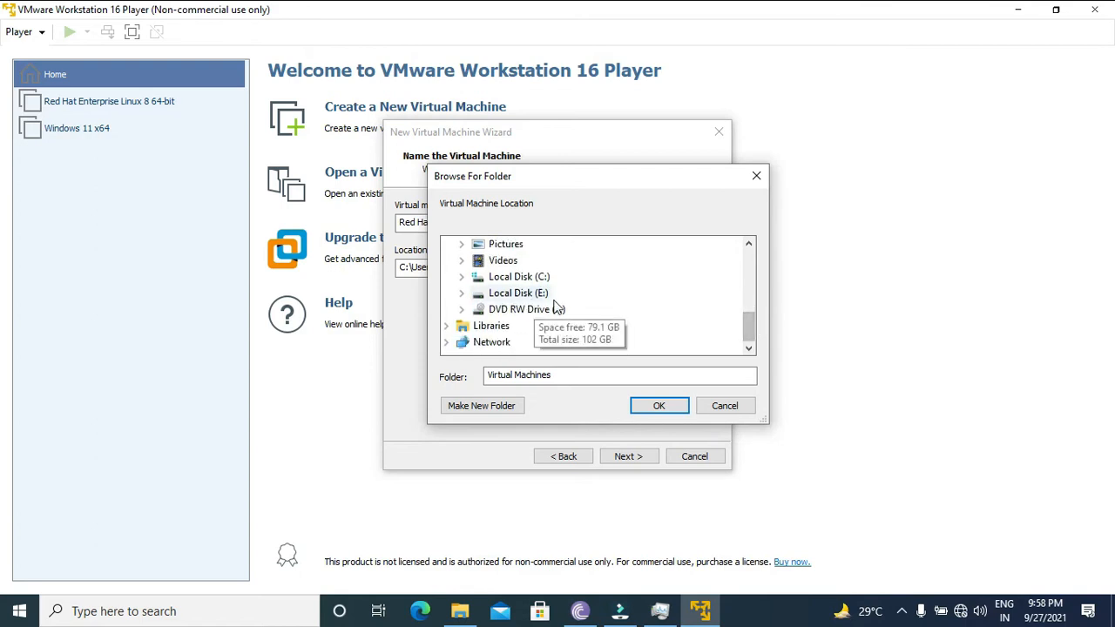
{"action": "left_click", "coordinate": [710, 406]}
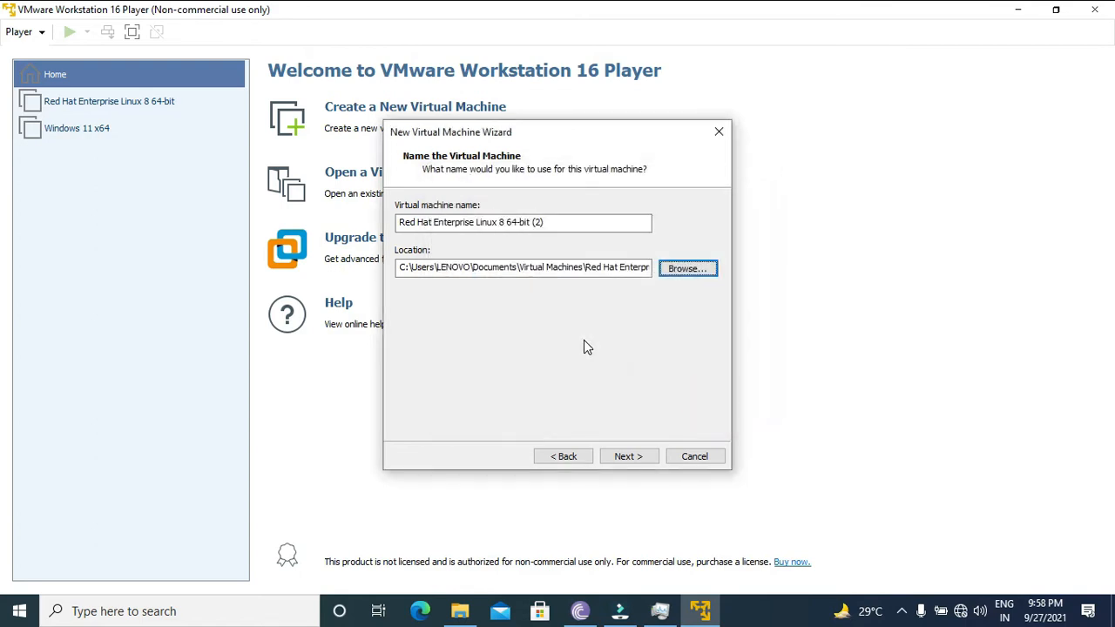
- Accept the default virtual machine name and location, and store the 20 GB virtual disk as a single file
{"action": "left_click", "coordinate": [641, 460]}
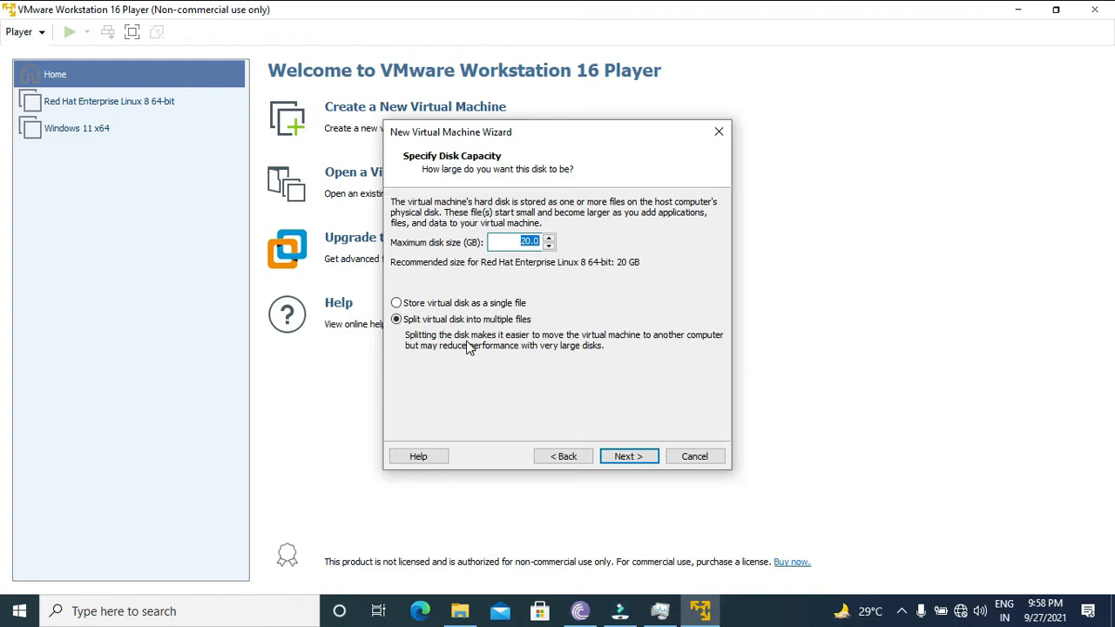
{"action": "left_click", "coordinate": [397, 304]}
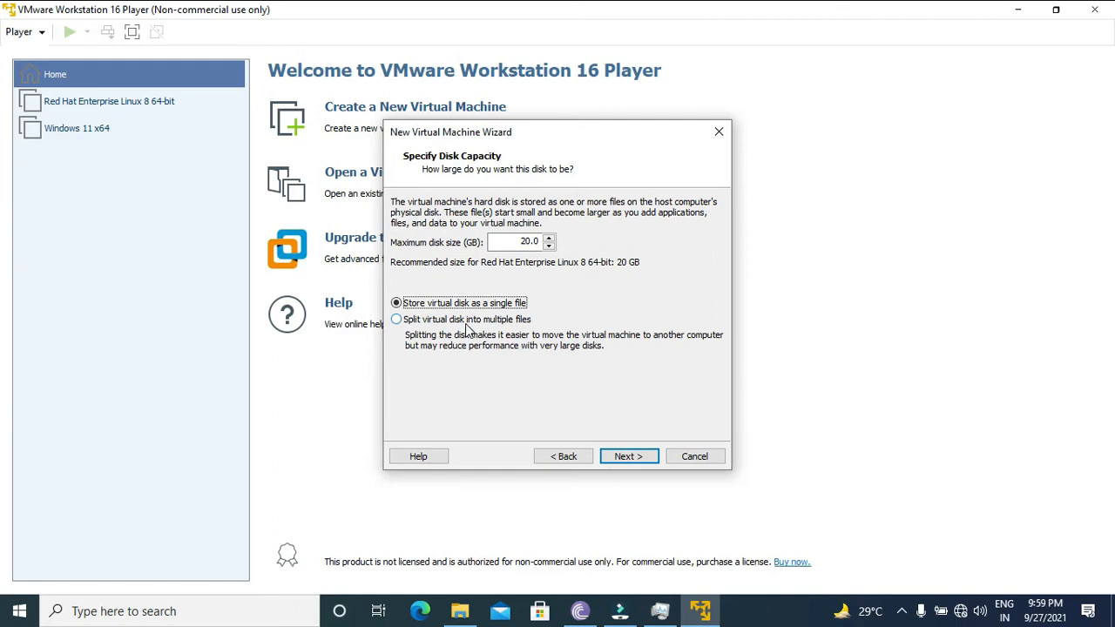
{"action": "left_click", "coordinate": [630, 456]}
- Customize the hardware with 2 processor cores, and enable Intel VT-x/EPT or AMD-V/RVI virtualization and CPU performance counters
{"action": "left_click", "coordinate": [503, 363]}
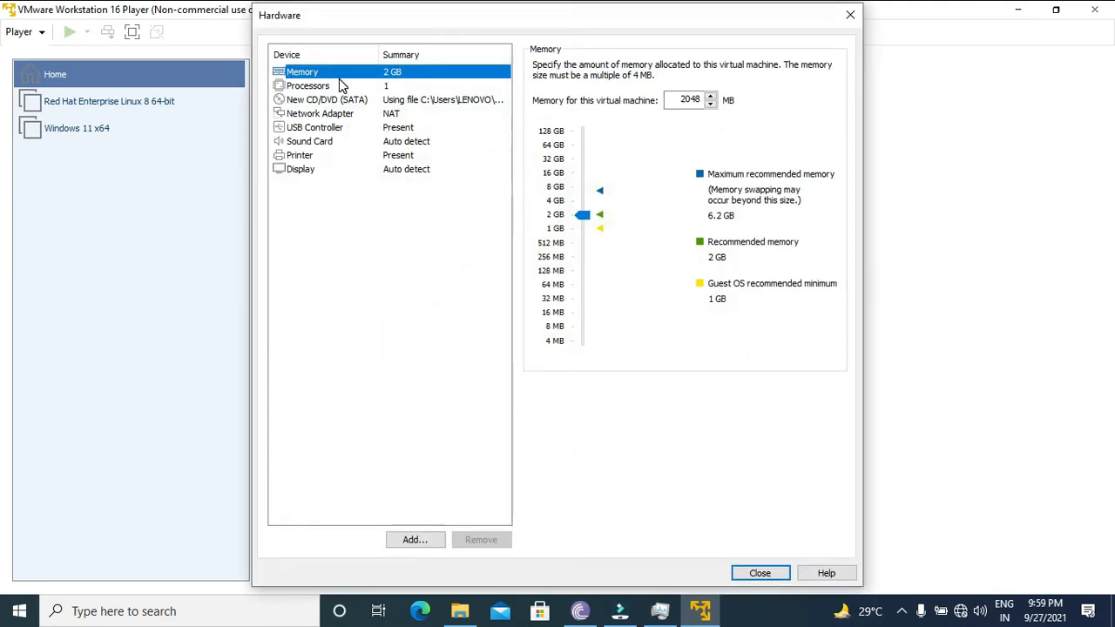
{"action": "left_click", "coordinate": [339, 85]}
{"action": "left_click", "coordinate": [681, 68]}
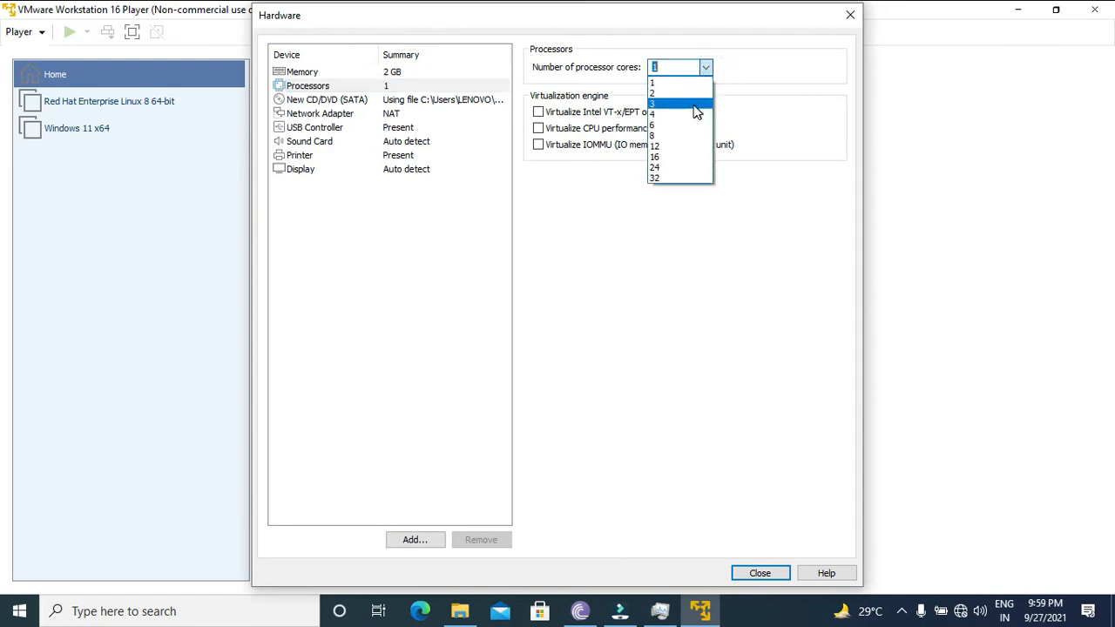
{"action": "left_click", "coordinate": [676, 95]}
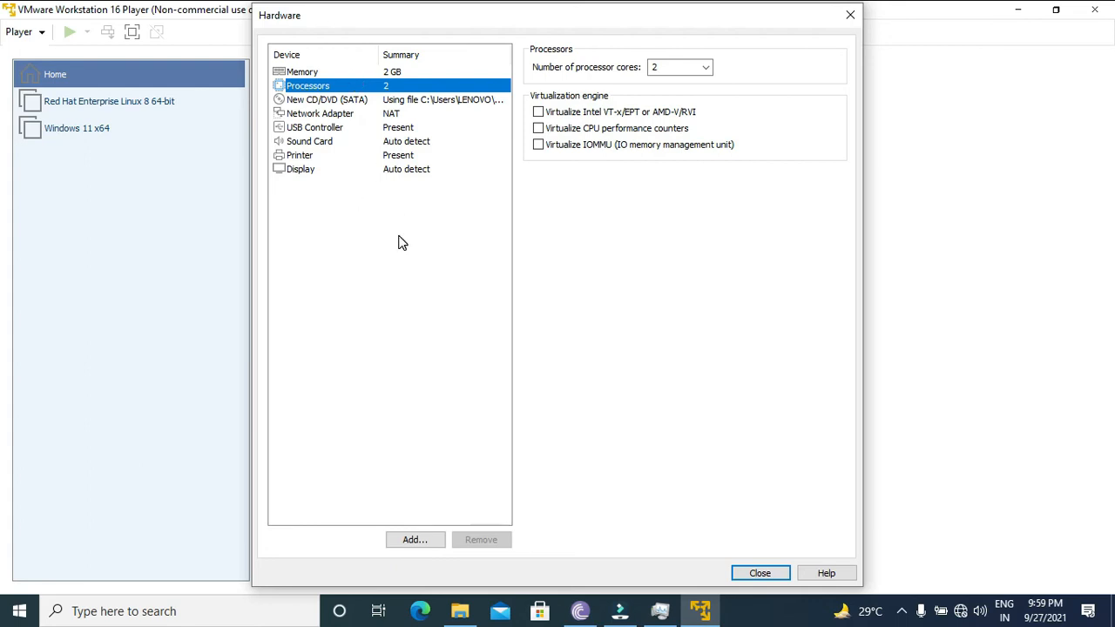
{"action": "left_click", "coordinate": [559, 114]}
{"action": "left_click", "coordinate": [543, 129]}
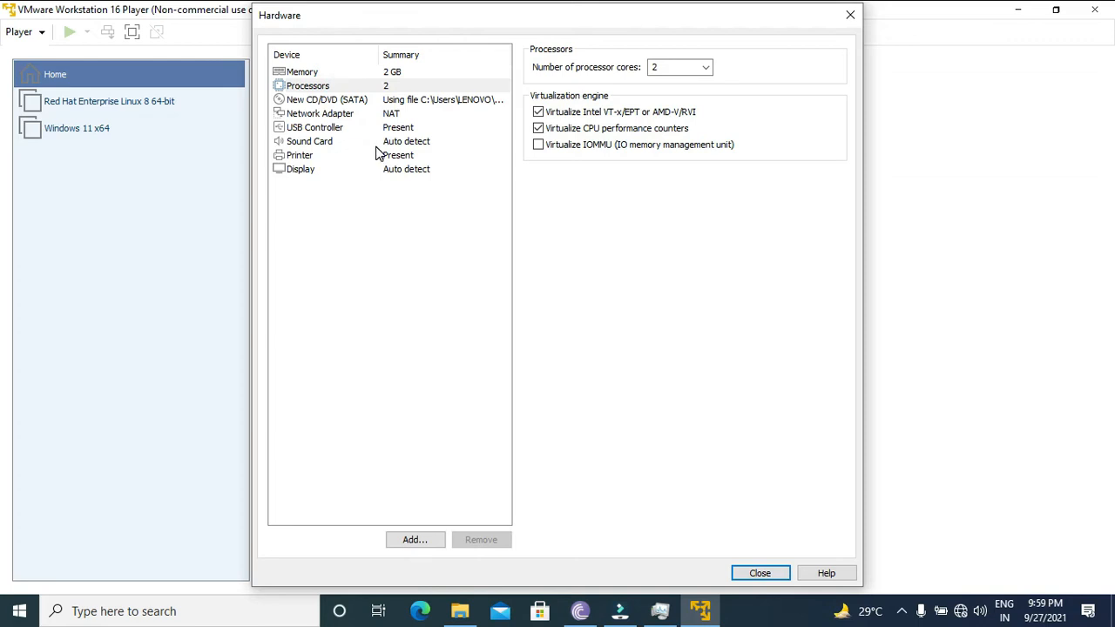
- Keep the memory at 2048 MB, close the hardware settings and create the virtual machine
{"action": "left_click", "coordinate": [407, 73]}
{"action": "mouse_move", "coordinate": [583, 216]}
{"action": "left_mouse_down"}
{"action": "mouse_move", "coordinate": [587, 249]}
{"action": "mouse_move", "coordinate": [587, 200]}
{"action": "mouse_move", "coordinate": [587, 216]}
{"action": "left_mouse_up"}
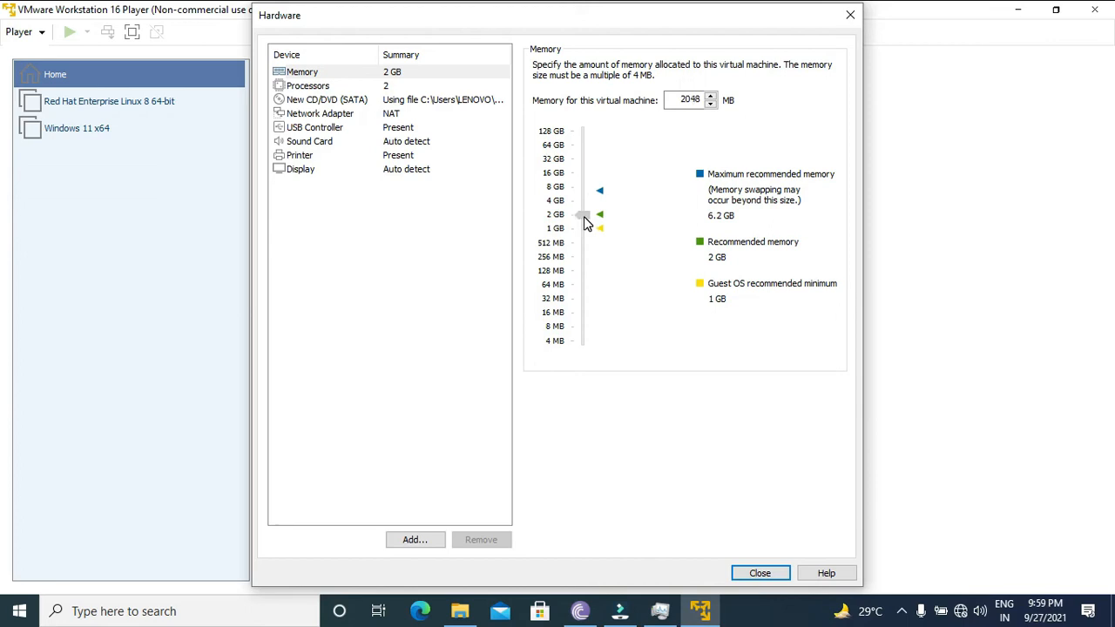
{"action": "left_click", "coordinate": [782, 582]}
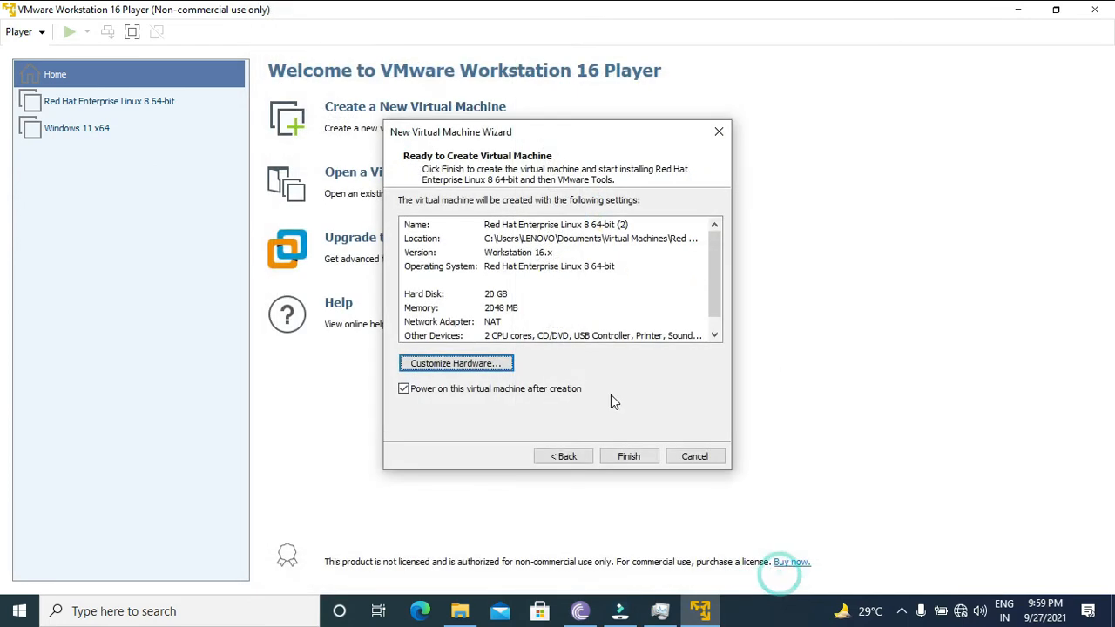
{"action": "left_click", "coordinate": [641, 460]}
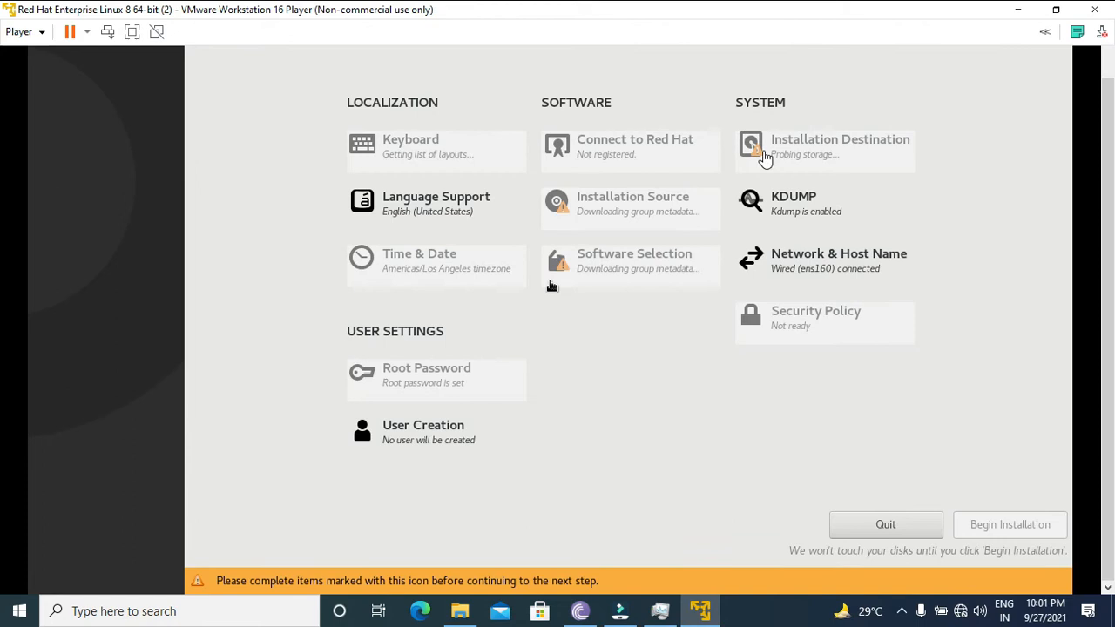
- Set the installation destination to custom storage configuration and choose LVM as the partitioning scheme for new mount points
{"action": "left_click", "coordinate": [551, 287]}
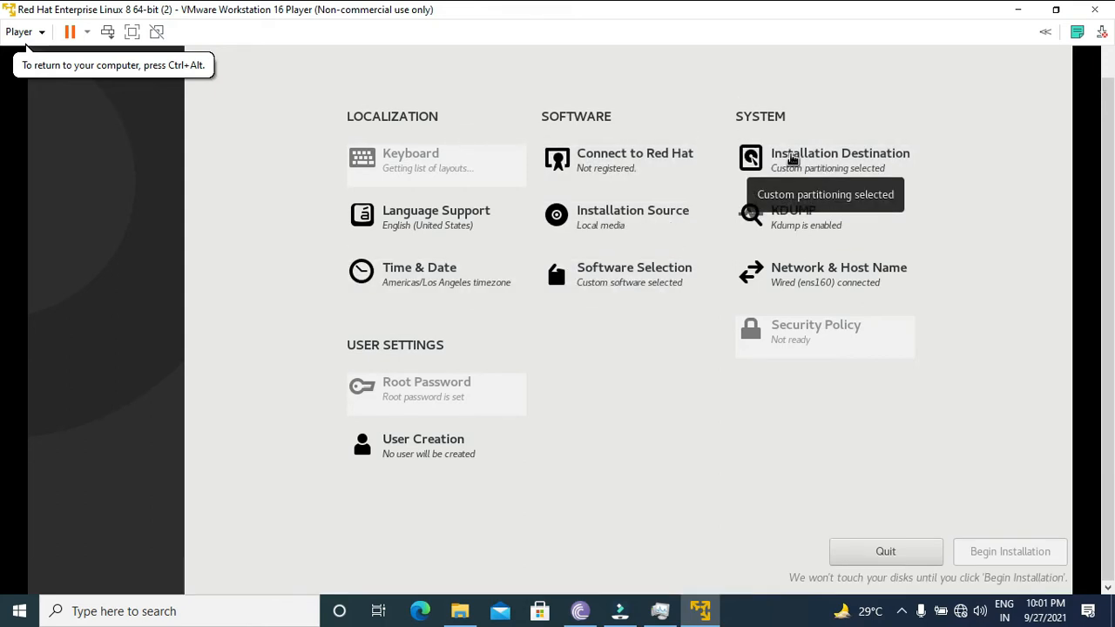
{"action": "left_click", "coordinate": [792, 160]}
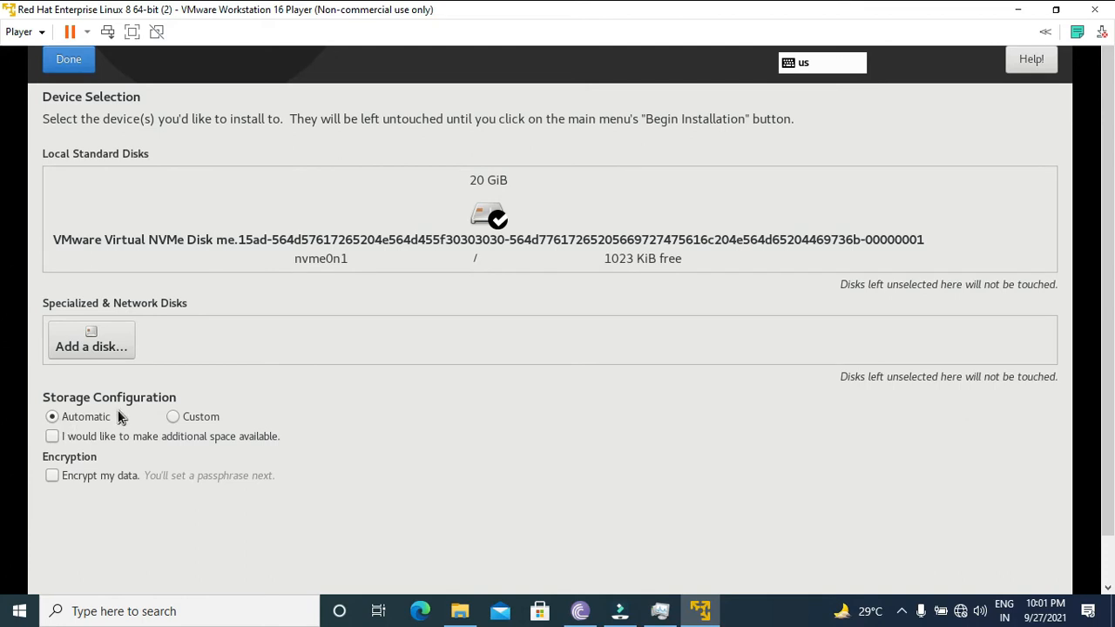
{"action": "left_click", "coordinate": [172, 417]}
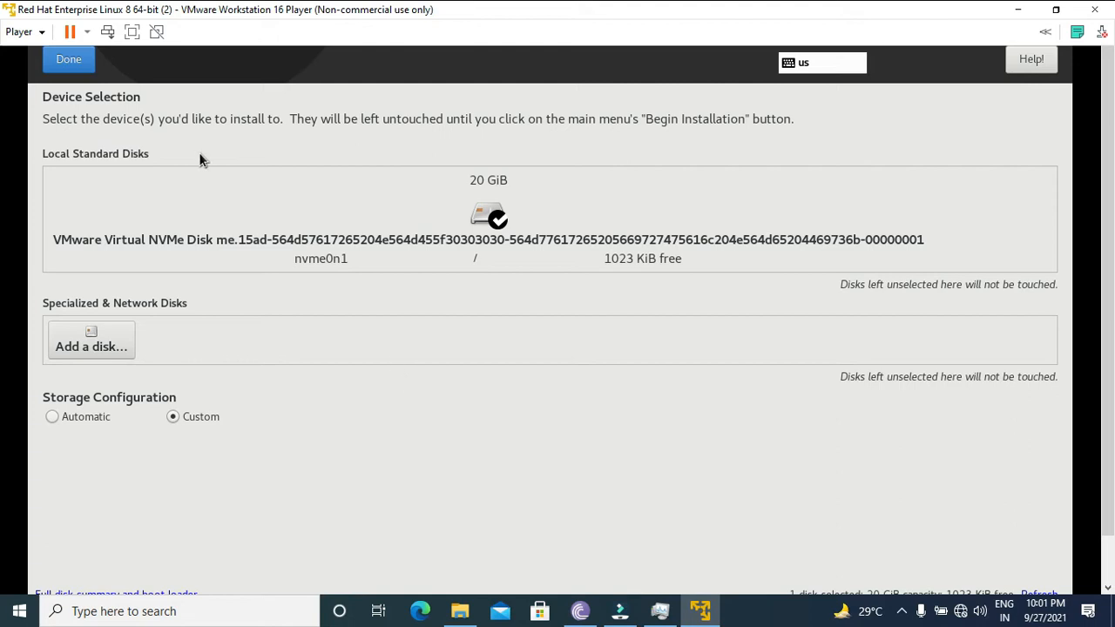
{"action": "left_click", "coordinate": [70, 59]}
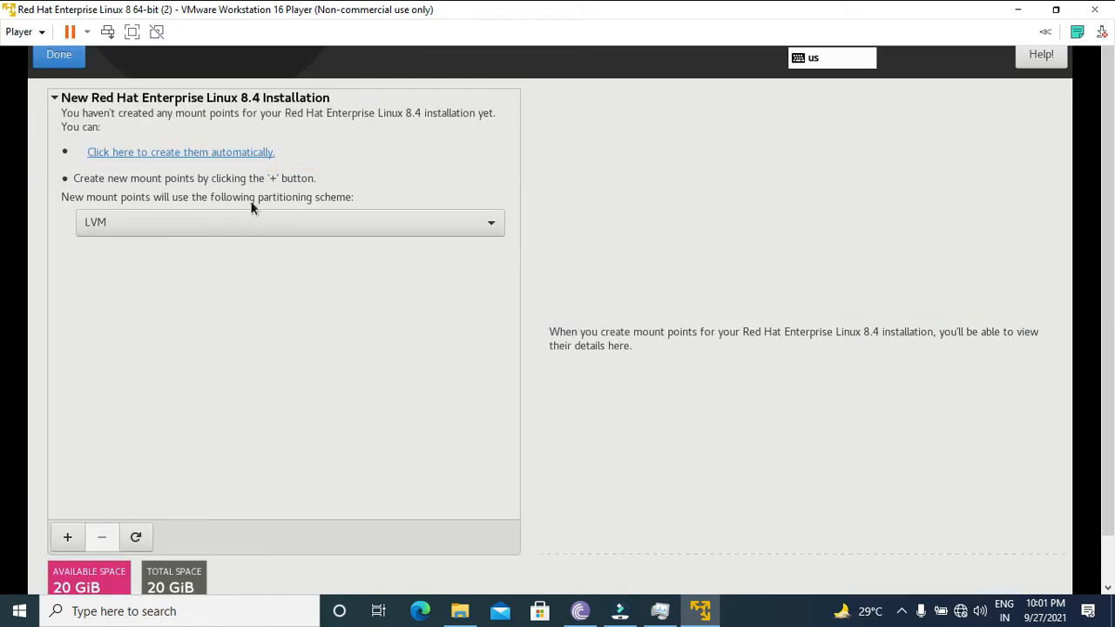
{"action": "left_click", "coordinate": [329, 225]}
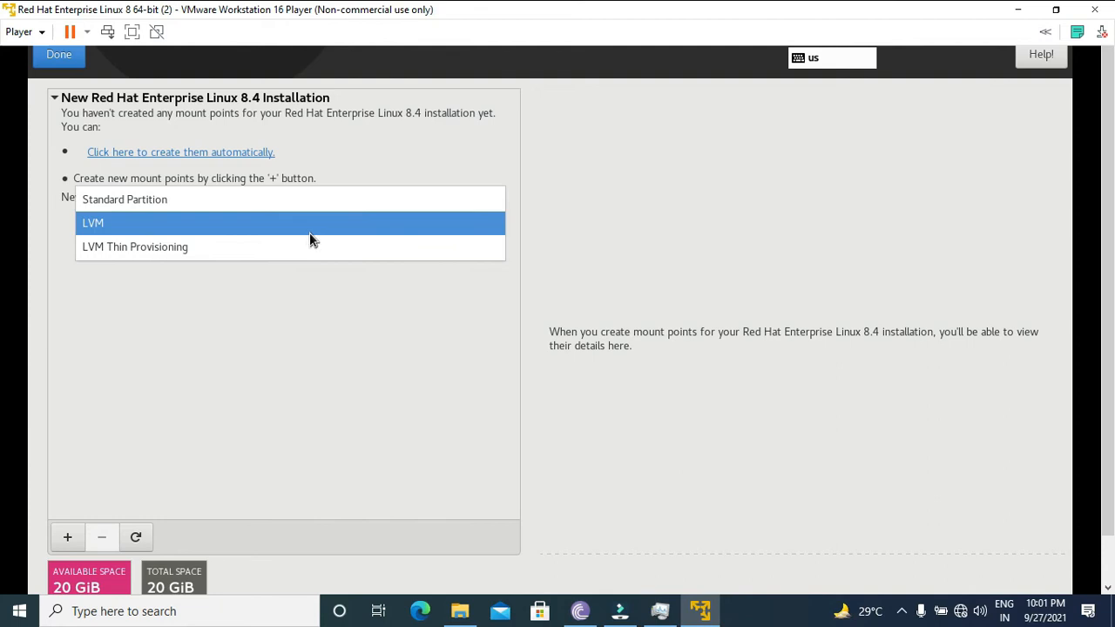
{"action": "left_click", "coordinate": [310, 230]}
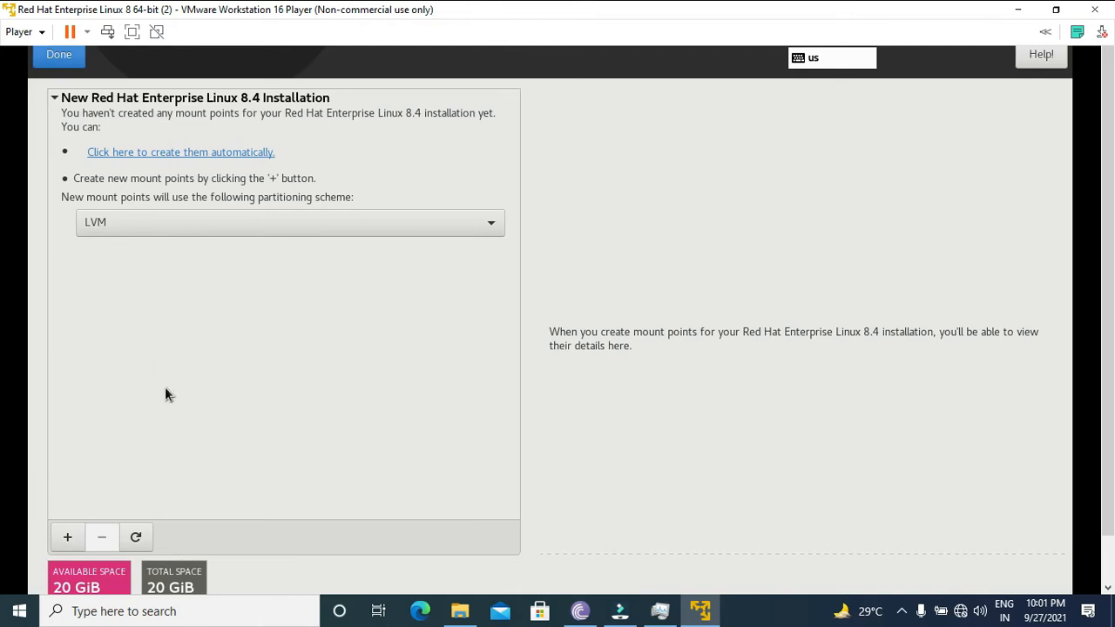
{"action": "left_click", "coordinate": [67, 538]}
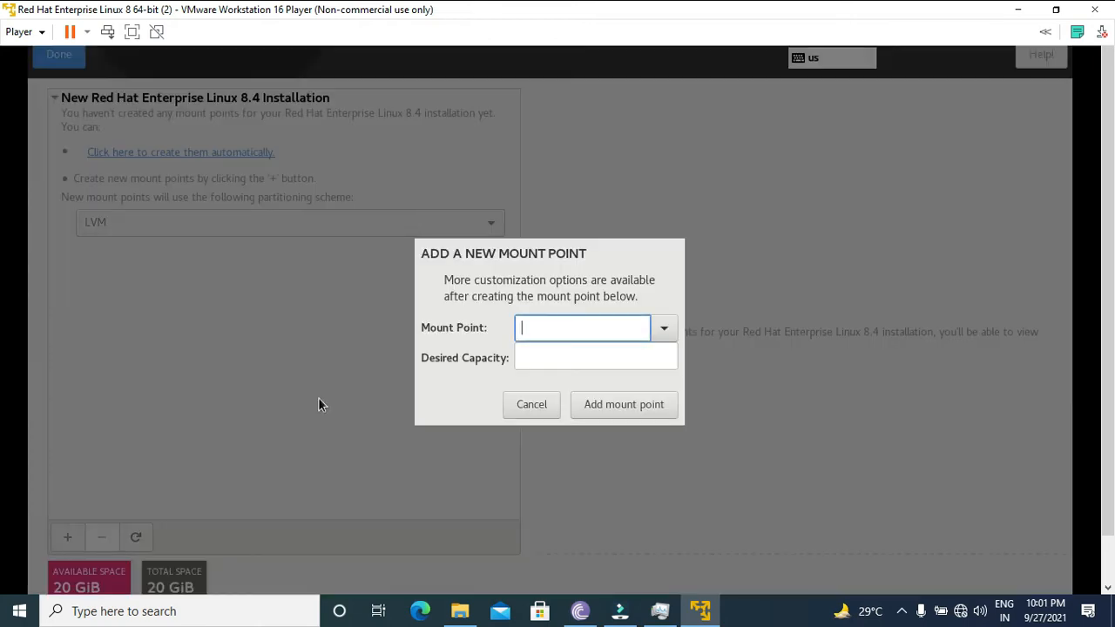
{"action": "left_click", "coordinate": [660, 331]}
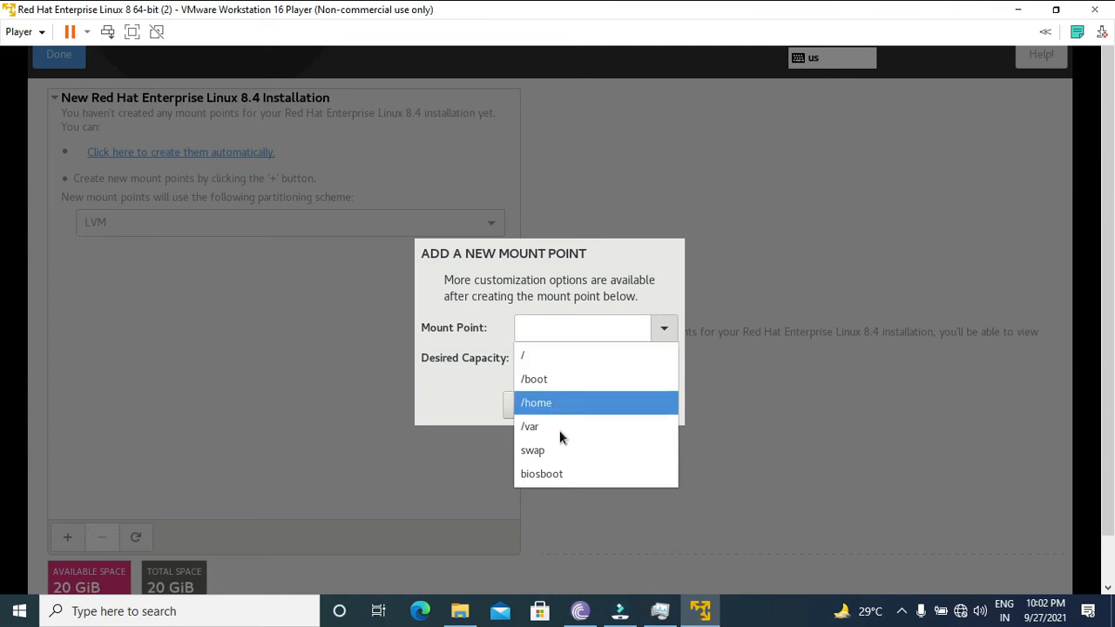
{"action": "left_click", "coordinate": [560, 403]}
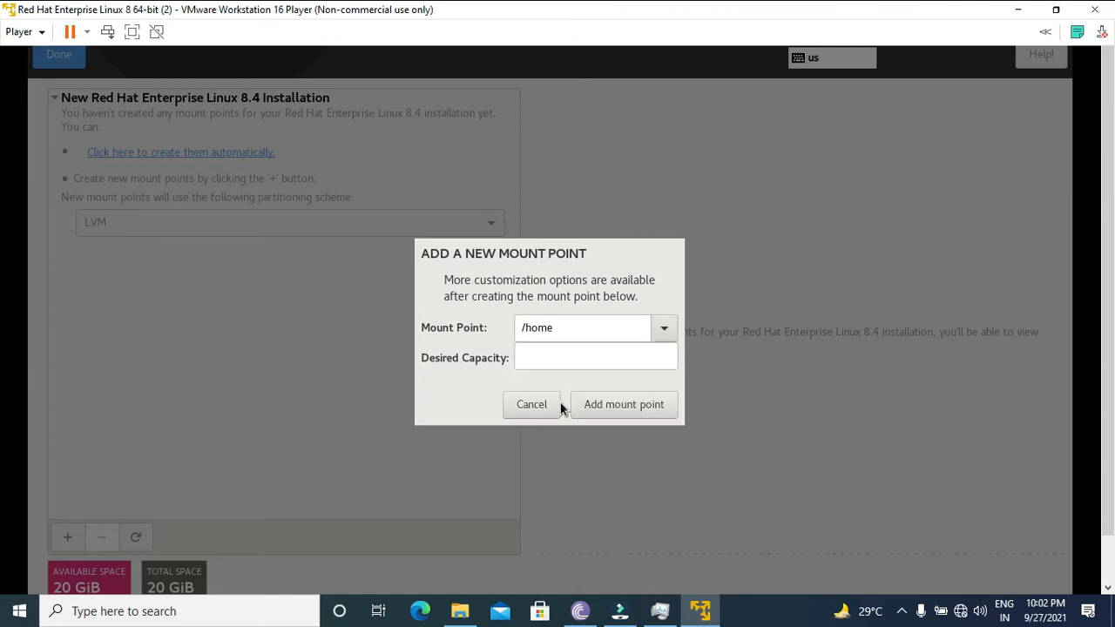
{"action": "left_click", "coordinate": [665, 330]}
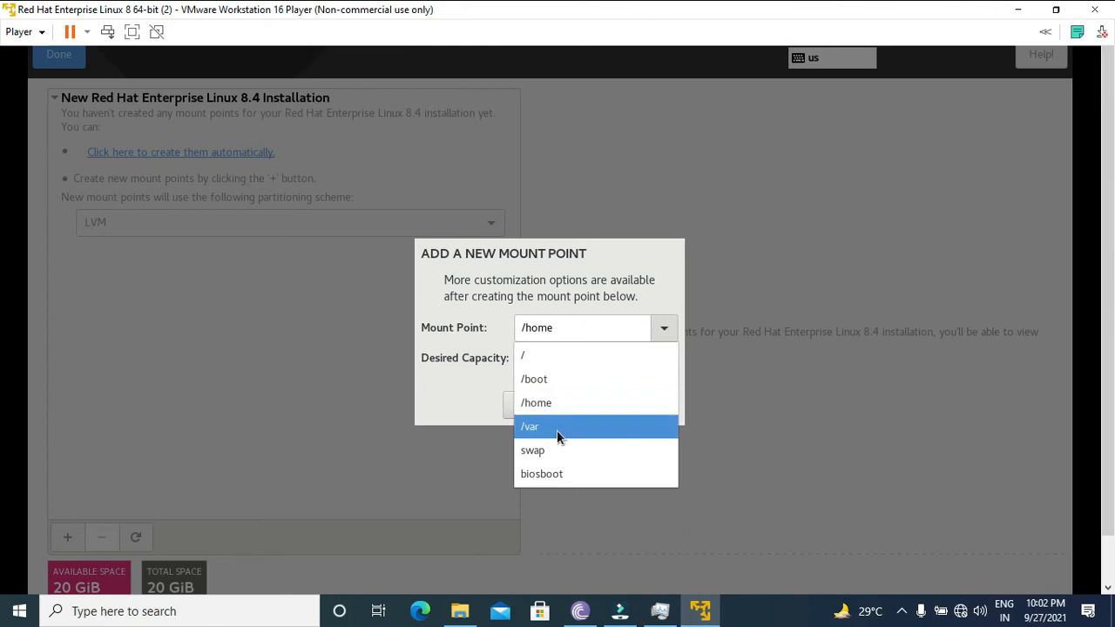
{"action": "left_click", "coordinate": [557, 454]}
{"action": "left_click", "coordinate": [663, 330]}
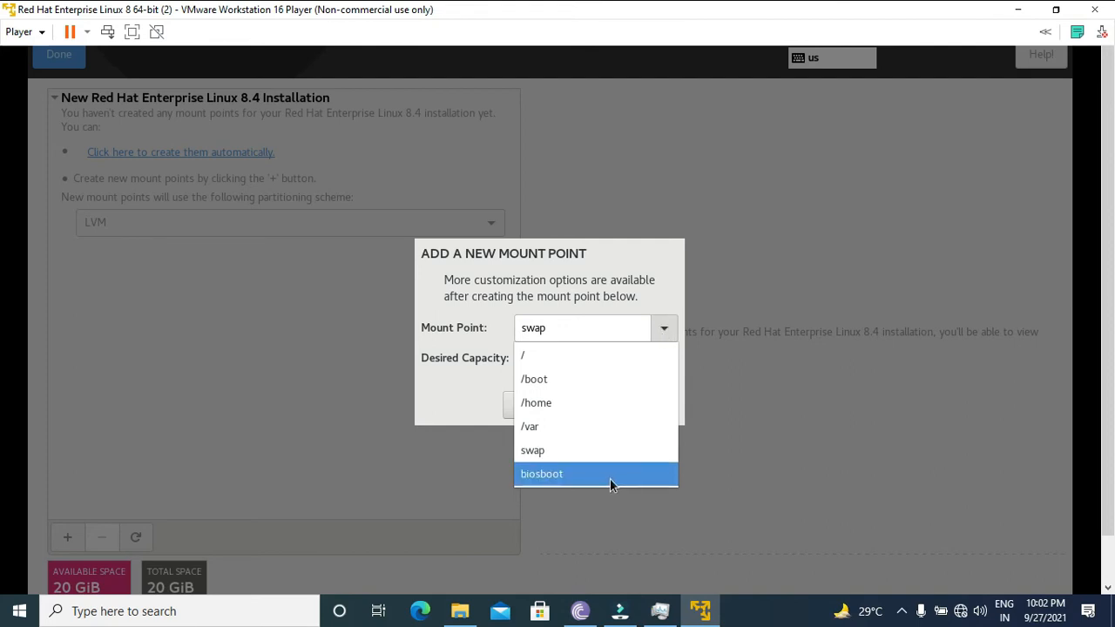
{"action": "left_click", "coordinate": [569, 470]}
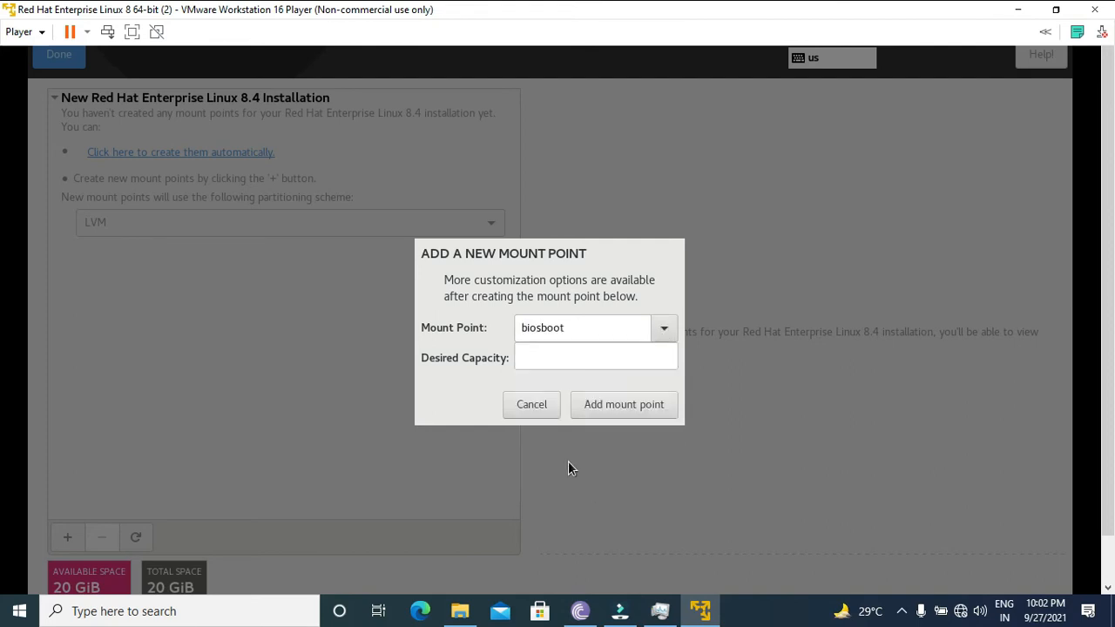
{"action": "left_click", "coordinate": [667, 326]}
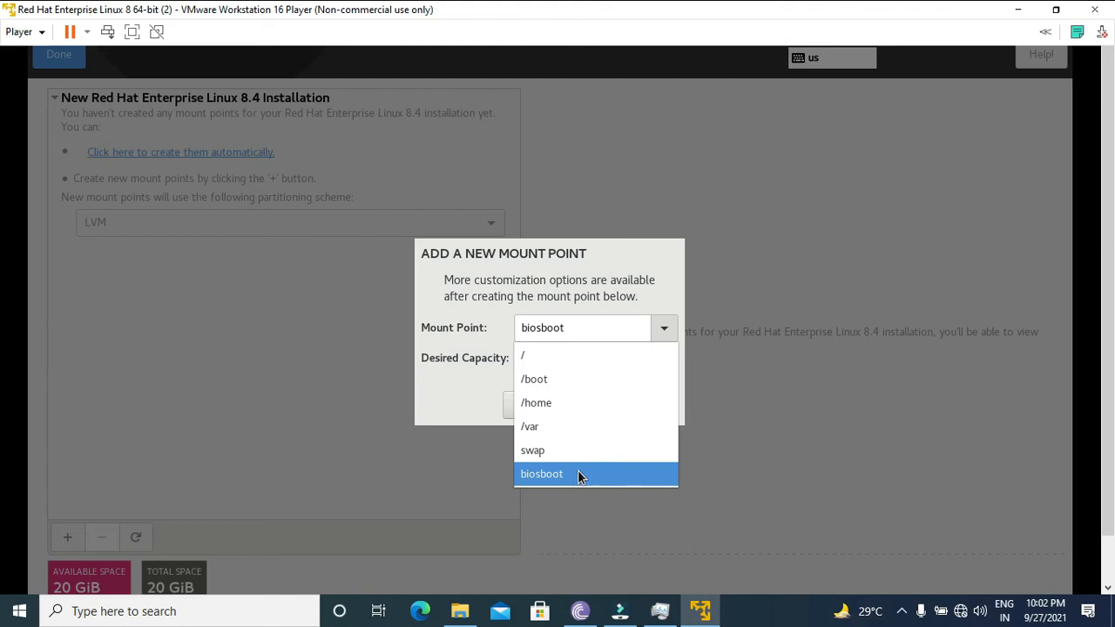
{"action": "left_click", "coordinate": [465, 406]}
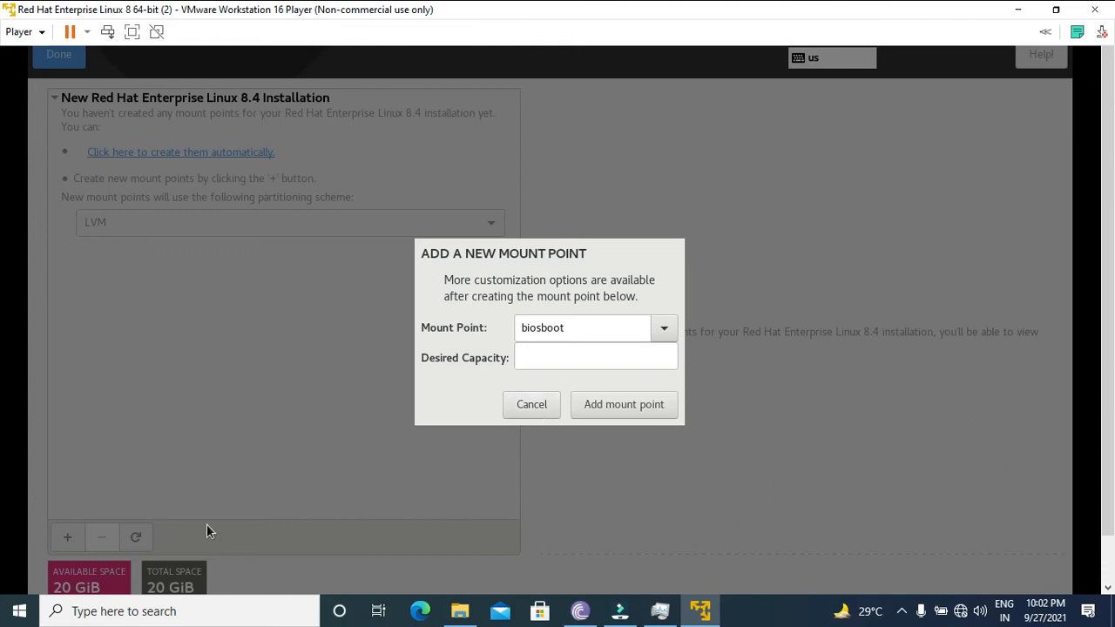
{"action": "left_click", "coordinate": [533, 408]}
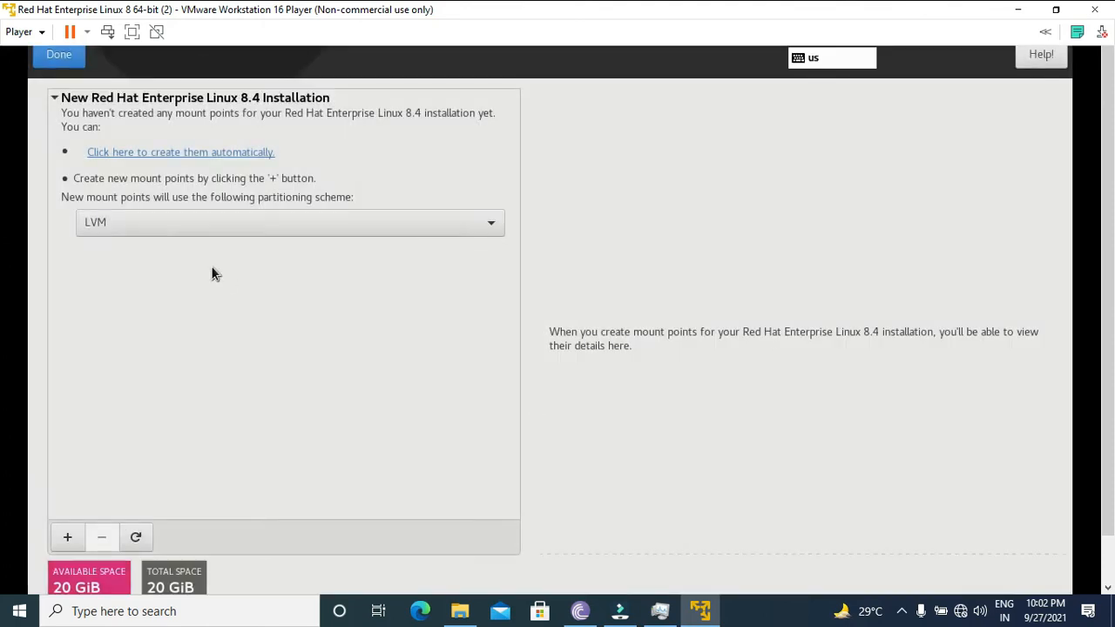
- Try to finish custom partitioning without any mount points, and preserve the current selections instead of resetting them
{"action": "left_click", "coordinate": [75, 64]}
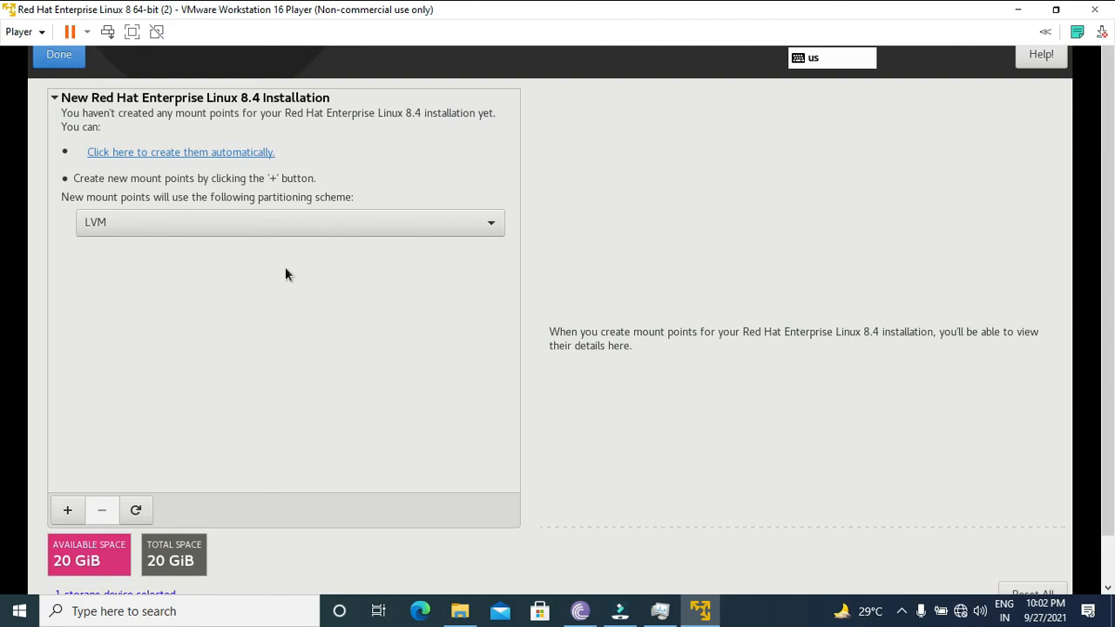
{"action": "left_click_drag", "start_coordinate": [1109, 217], "coordinate": [1111, 436]}
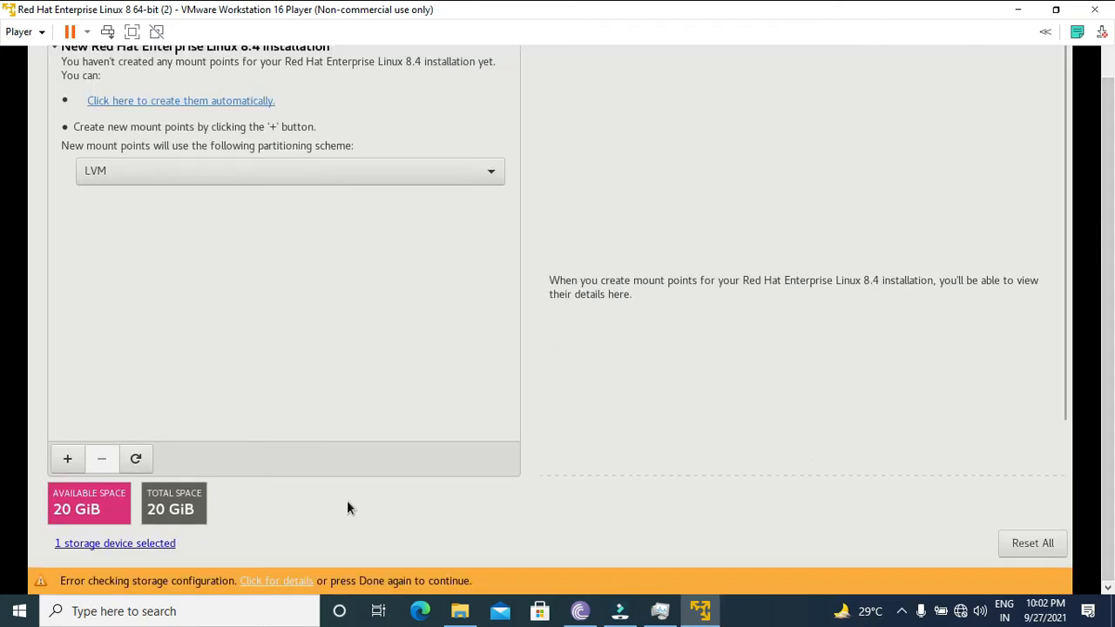
{"action": "mouse_move", "coordinate": [1113, 440]}
{"action": "left_mouse_down"}
{"action": "mouse_move", "coordinate": [1112, 457]}
{"action": "mouse_move", "coordinate": [1113, 387]}
{"action": "mouse_move", "coordinate": [1110, 458]}
{"action": "left_mouse_up"}
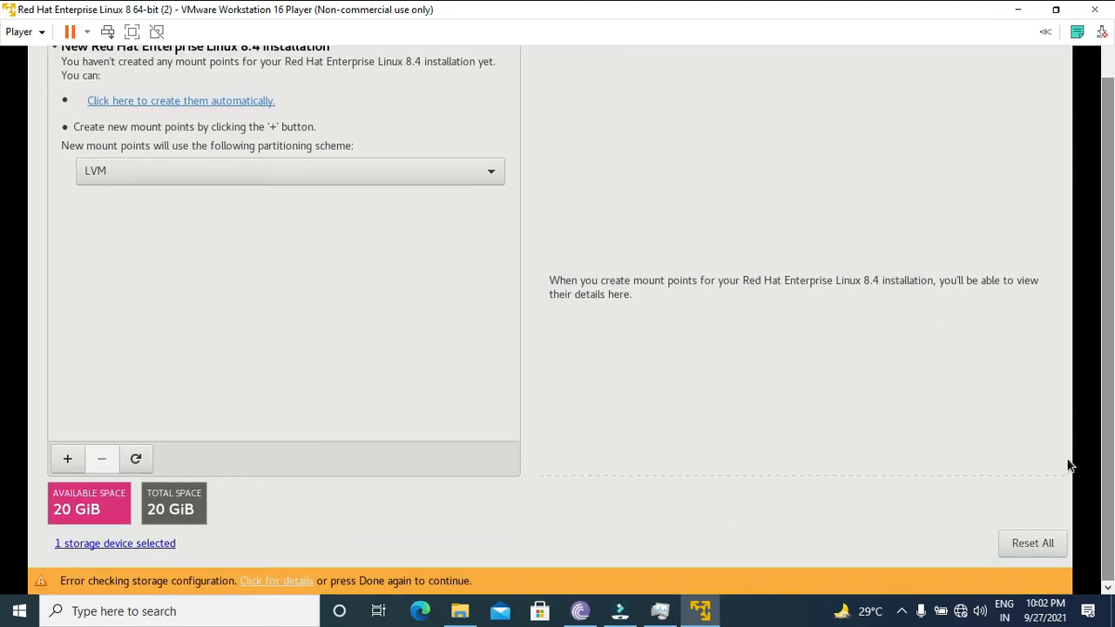
{"action": "mouse_move", "coordinate": [1113, 392]}
{"action": "left_mouse_down"}
{"action": "mouse_move", "coordinate": [1113, 279]}
{"action": "mouse_move", "coordinate": [1113, 375]}
{"action": "left_mouse_up"}
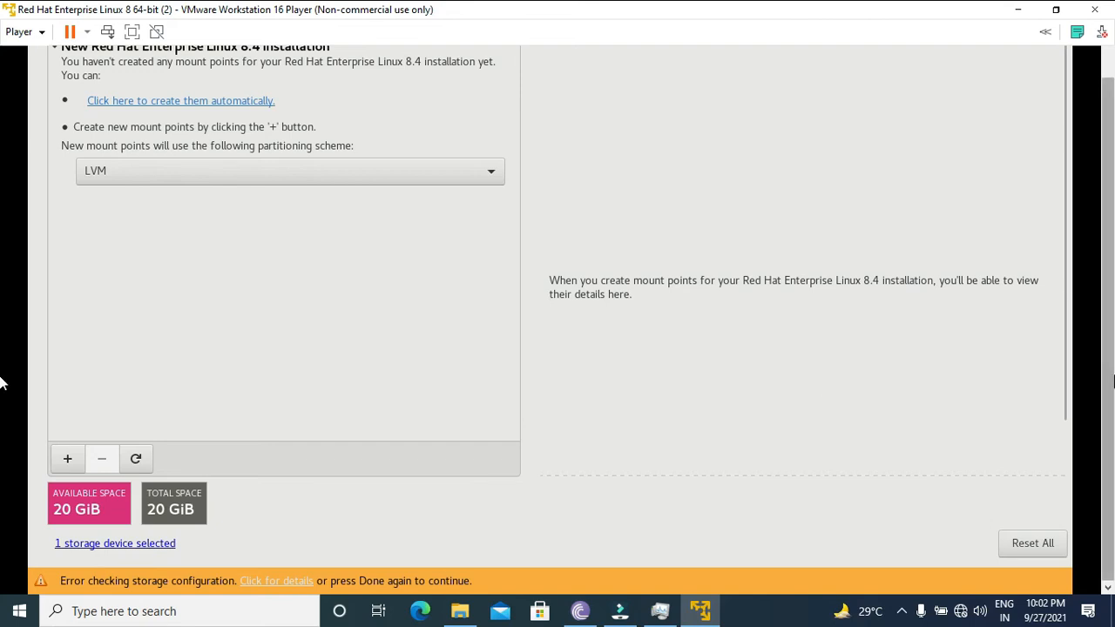
{"action": "left_click", "coordinate": [1012, 546]}
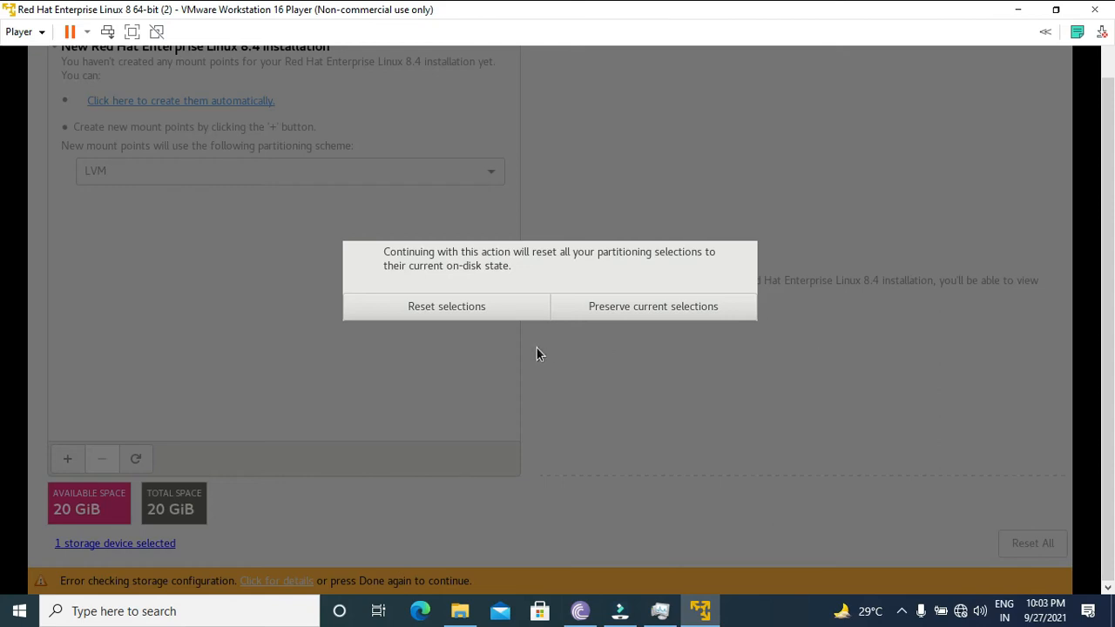
{"action": "left_click", "coordinate": [690, 310]}
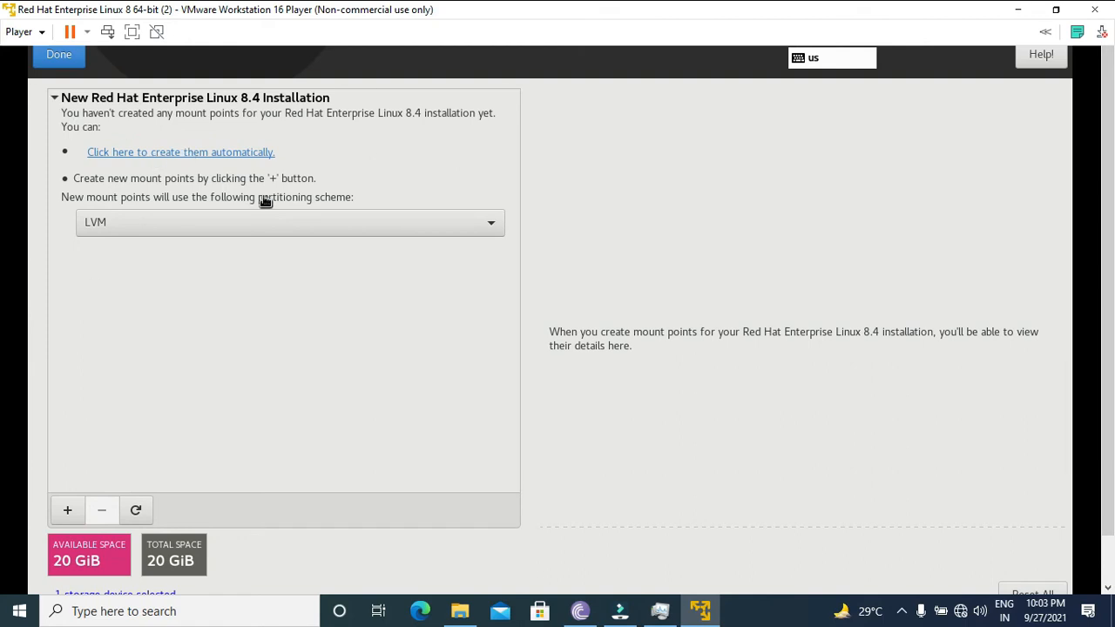
- Create the LVM mount points automatically and accept the summary of partitioning changes
{"action": "left_click", "coordinate": [206, 155]}
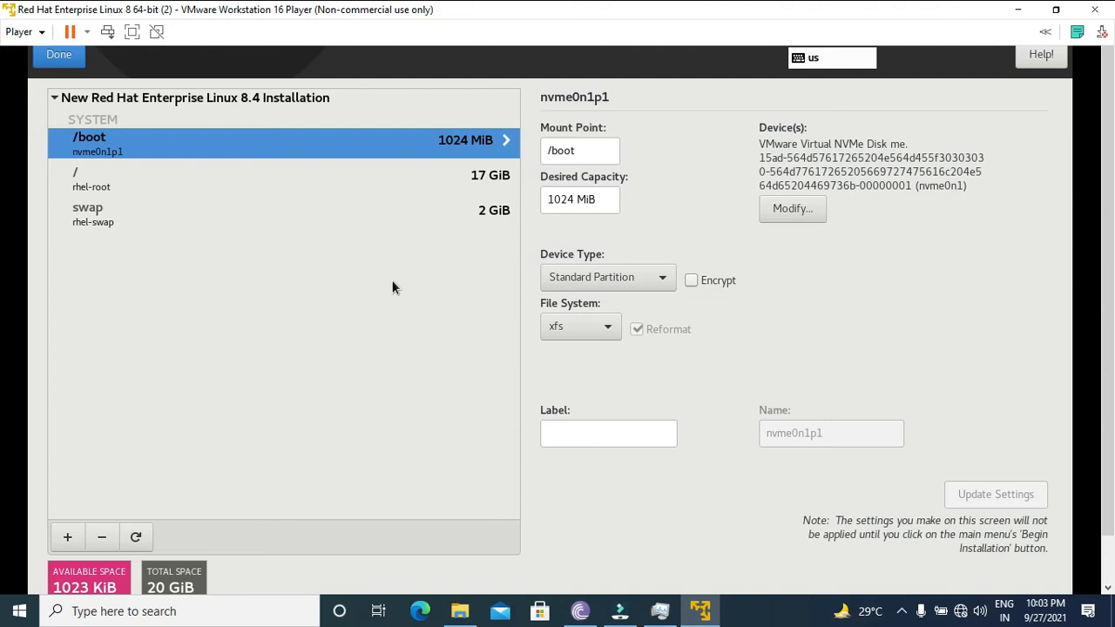
{"action": "left_click", "coordinate": [61, 58]}
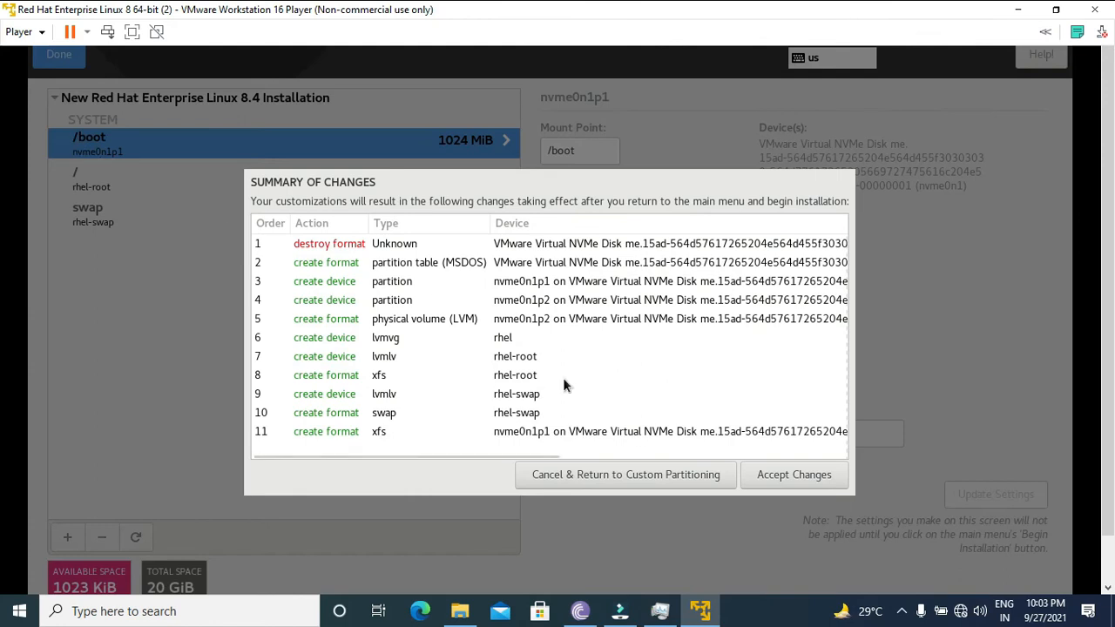
{"action": "left_click", "coordinate": [795, 479]}
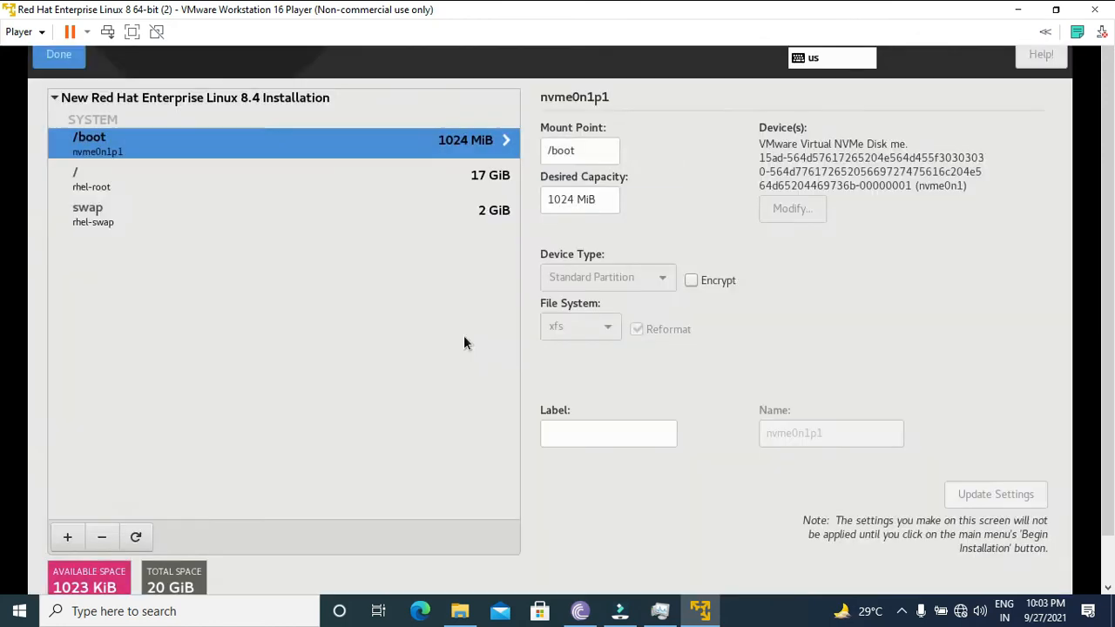
- Review the Red Hat registration, keyboard layout, and network and host name settings
{"action": "left_click", "coordinate": [643, 216]}
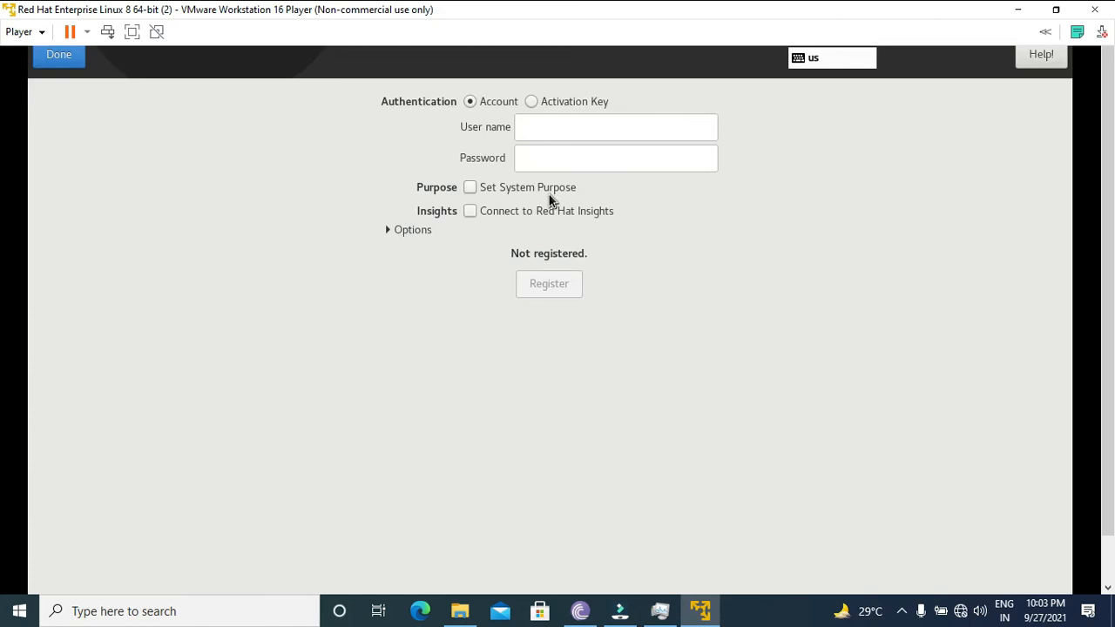
{"action": "left_click", "coordinate": [66, 63]}
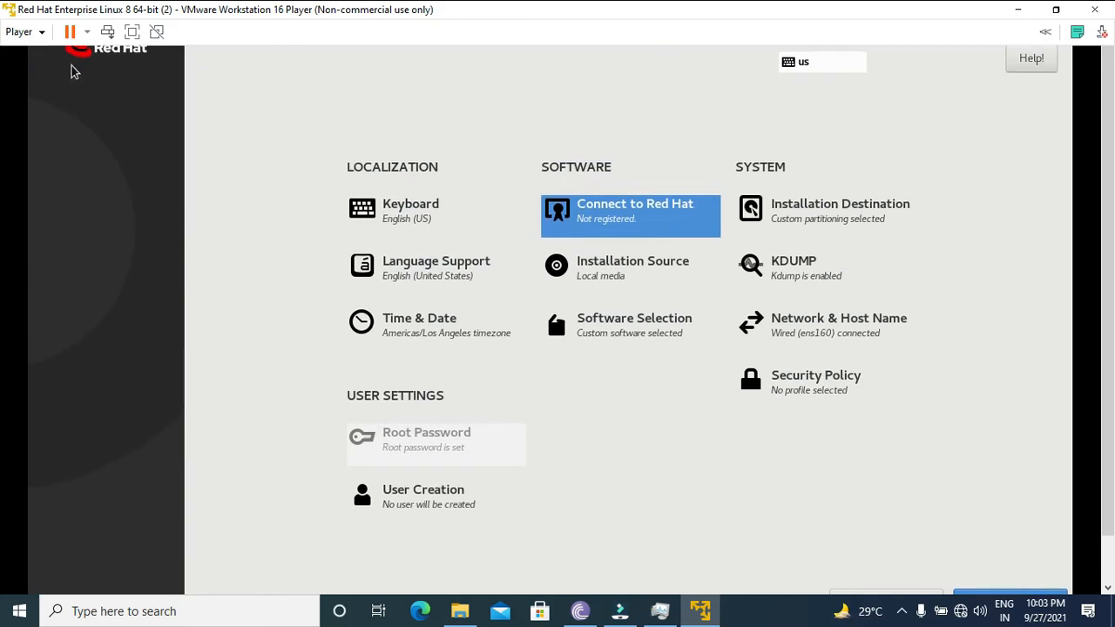
{"action": "left_click", "coordinate": [430, 230]}
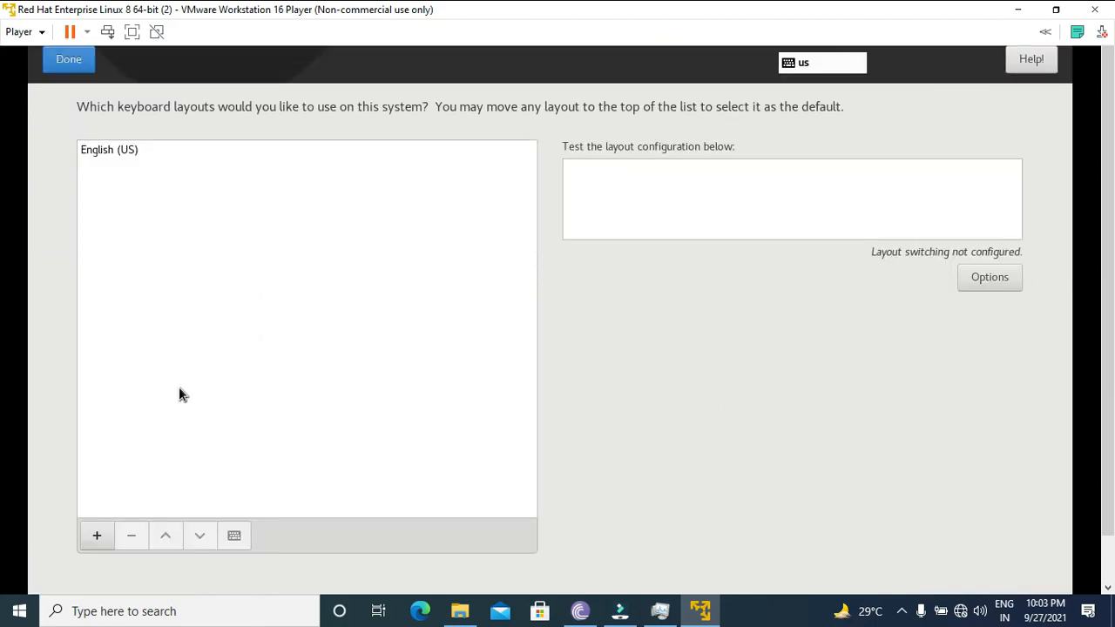
{"action": "left_click", "coordinate": [62, 71]}
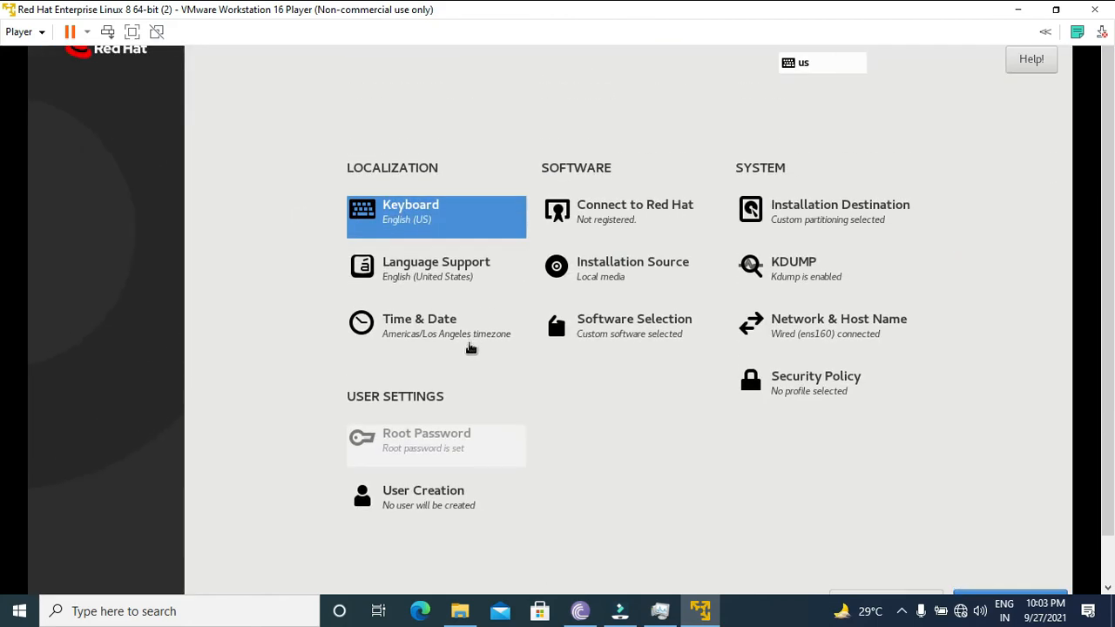
{"action": "left_click", "coordinate": [818, 333]}
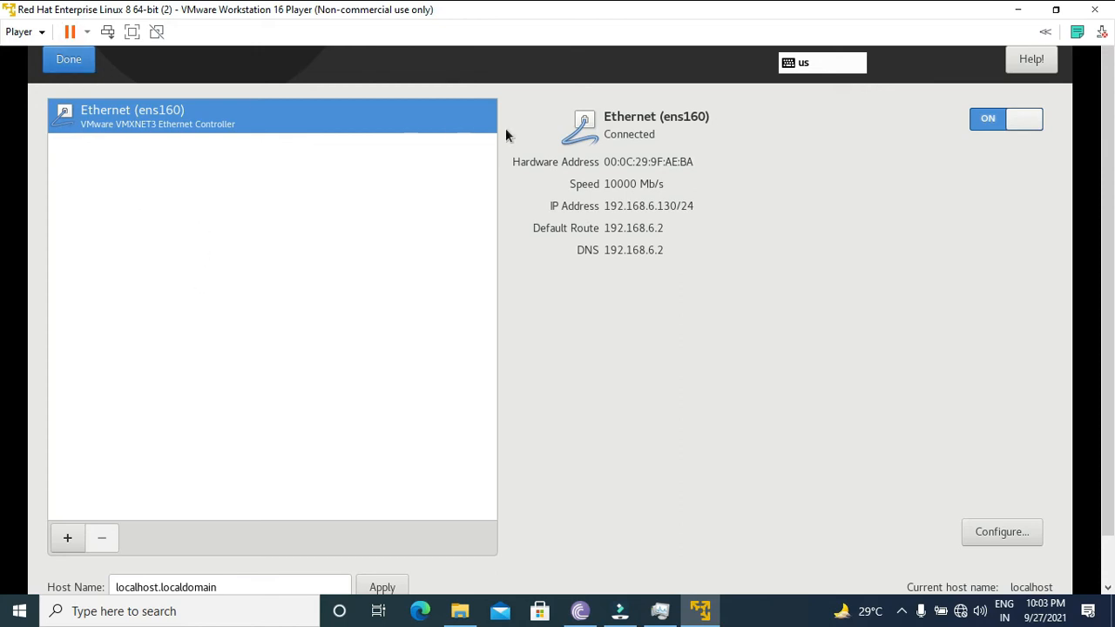
{"action": "left_click", "coordinate": [68, 61]}
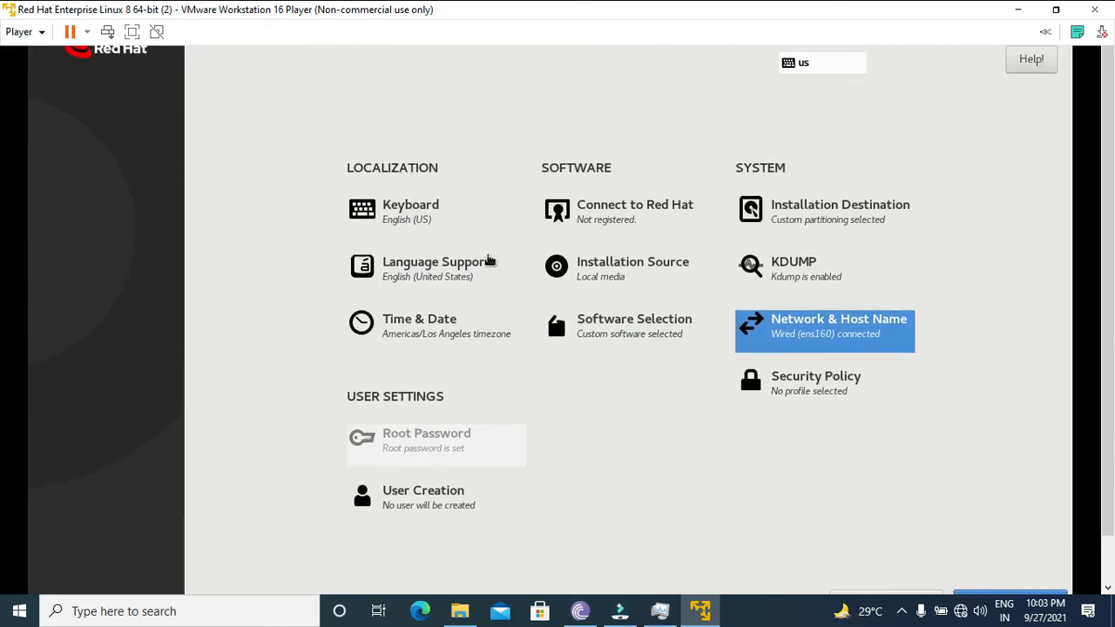
- Set the time zone to region Asia, city Kolkata, and return to the installation summary
{"action": "left_click", "coordinate": [465, 327]}
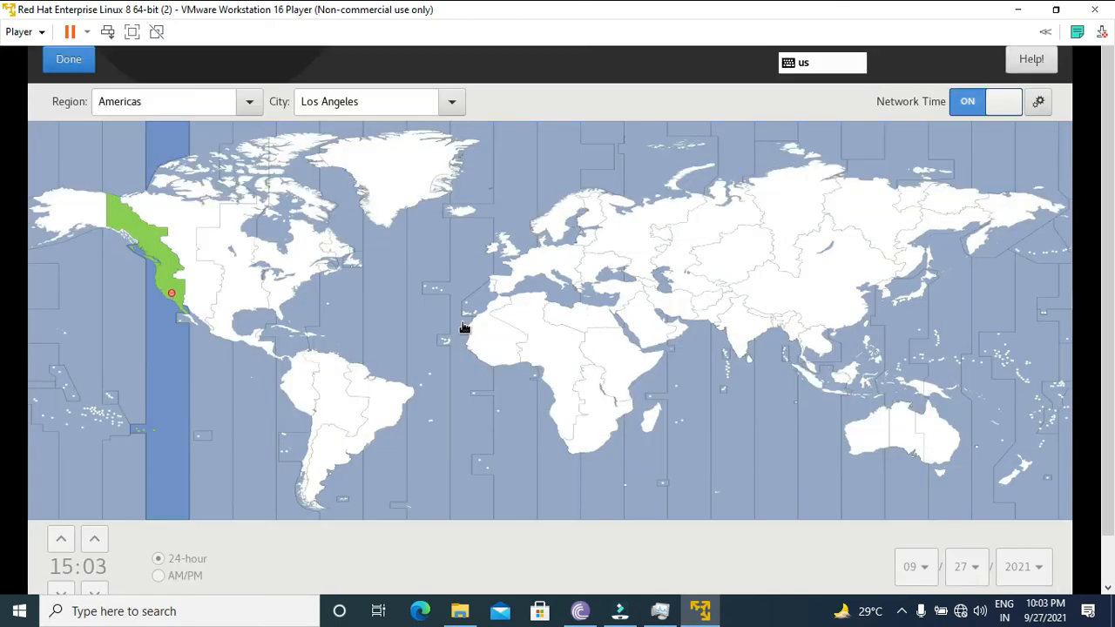
{"action": "left_click", "coordinate": [741, 339]}
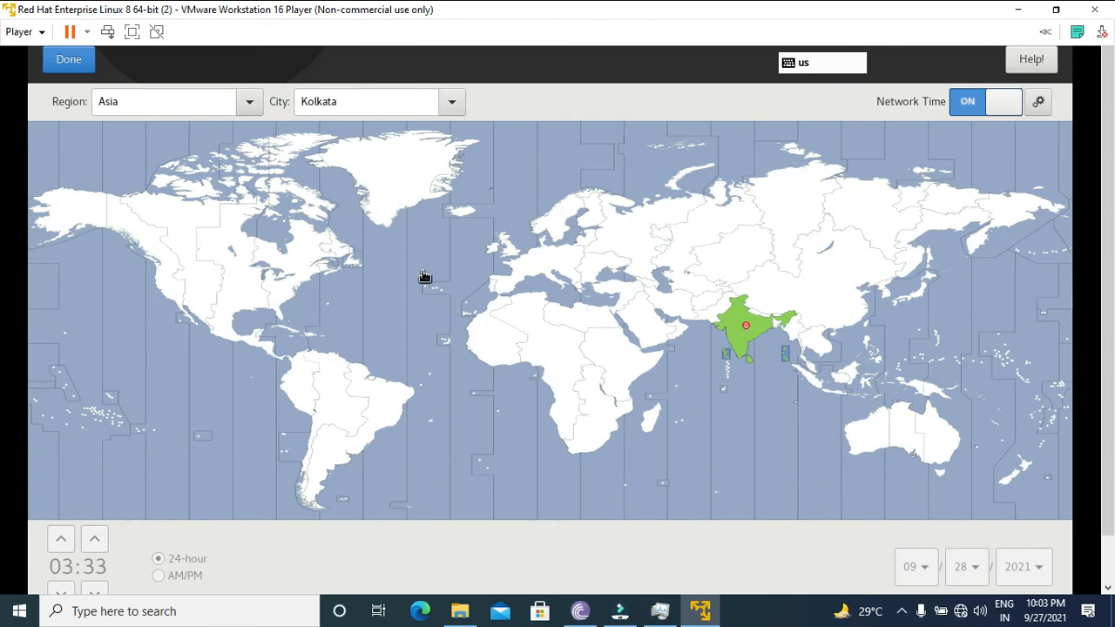
{"action": "left_click", "coordinate": [69, 59]}
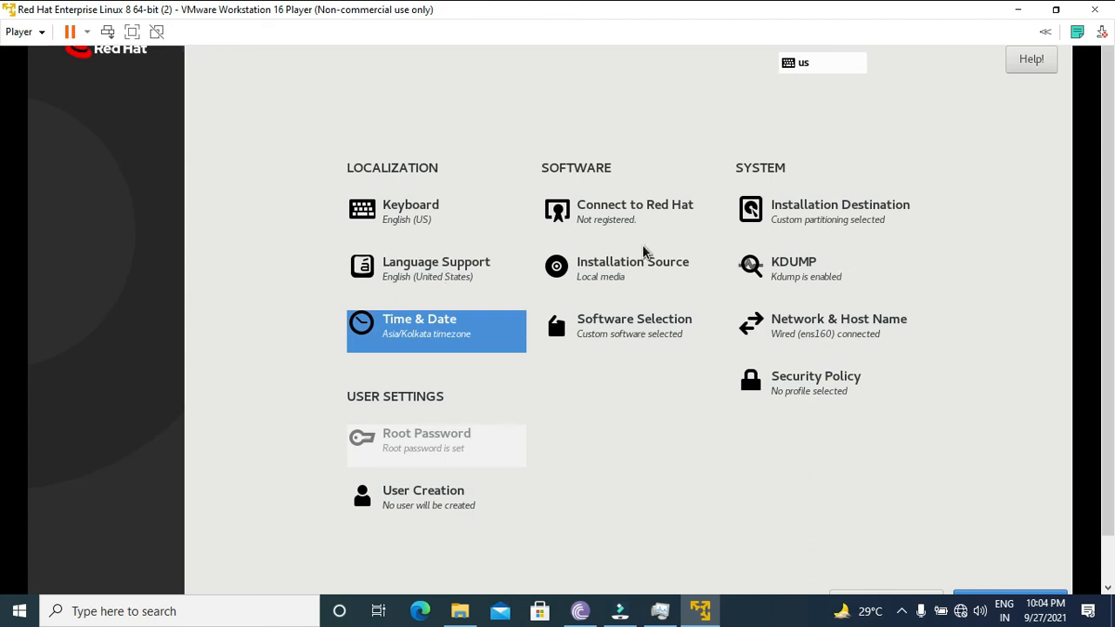
- Select Server with GUI as the base environment in the software selection
{"action": "left_click", "coordinate": [622, 340]}
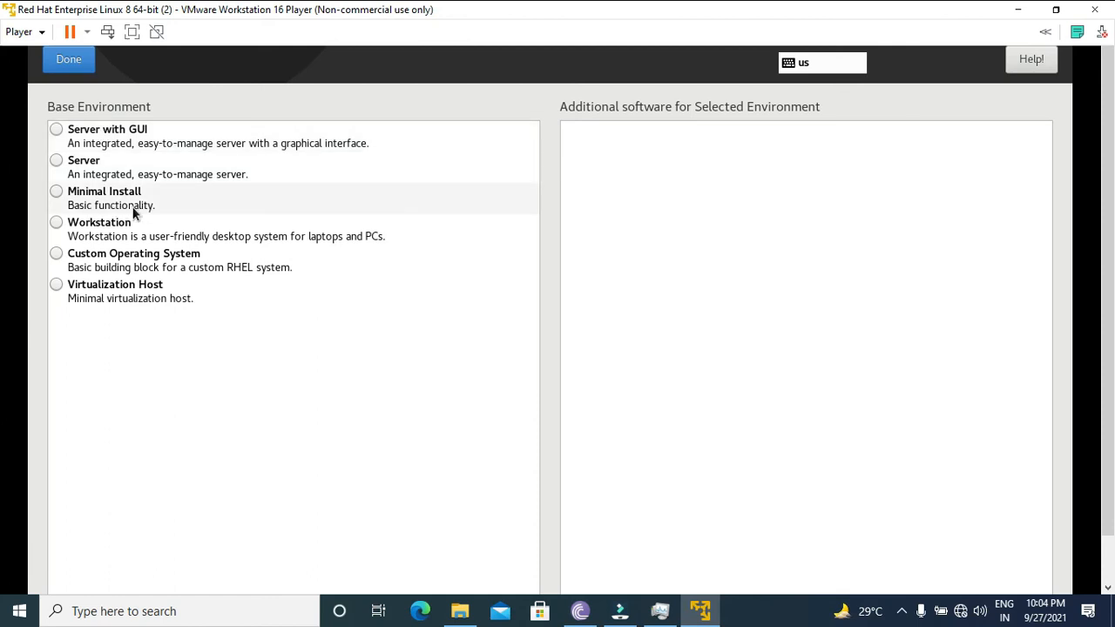
{"action": "left_click", "coordinate": [102, 137]}
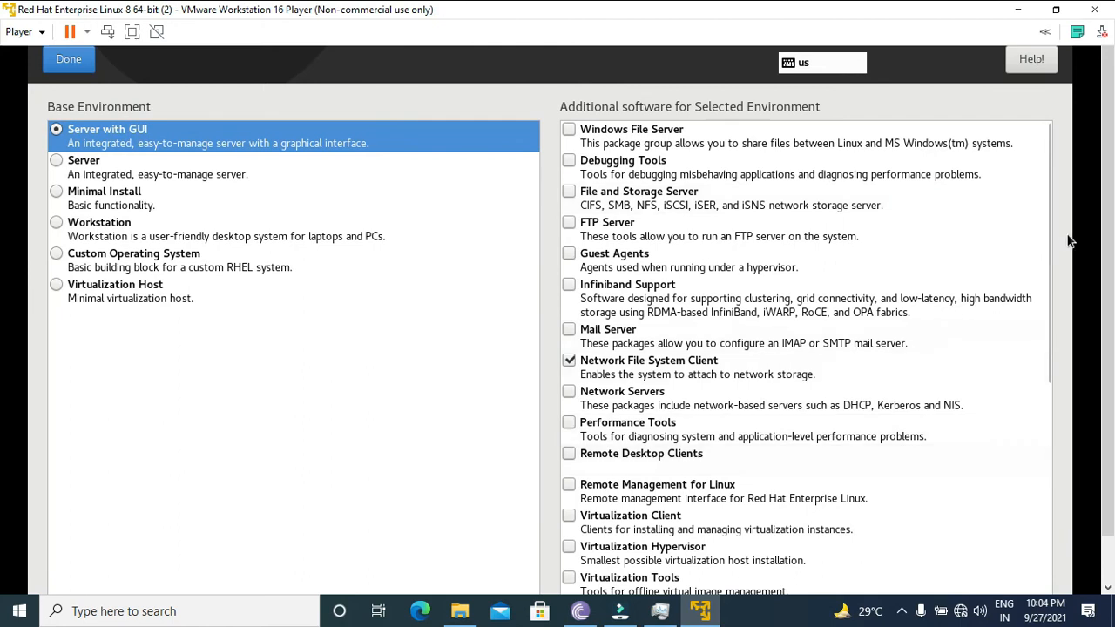
{"action": "mouse_move", "coordinate": [1044, 211]}
{"action": "left_mouse_down"}
{"action": "mouse_move", "coordinate": [1042, 474]}
{"action": "mouse_move", "coordinate": [1042, 205]}
{"action": "left_mouse_up"}
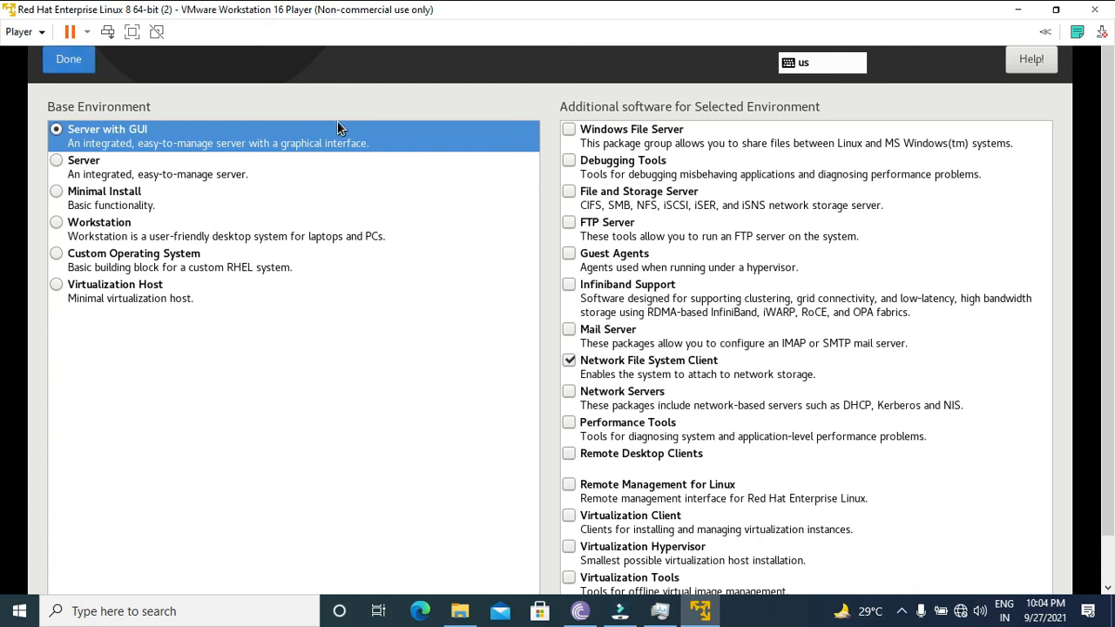
{"action": "left_click", "coordinate": [61, 58]}
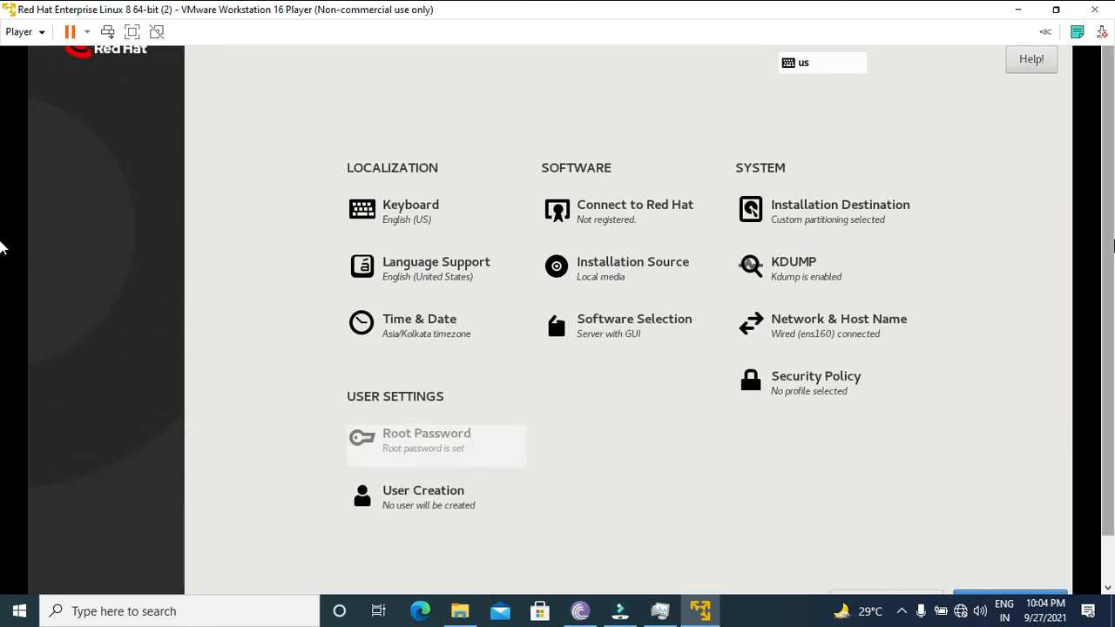
- Begin the Red Hat Enterprise Linux installation from the installation summary
{"action": "scroll", "coordinate": [682, 254], "scroll_direction": "down", "scroll_amount": 2}
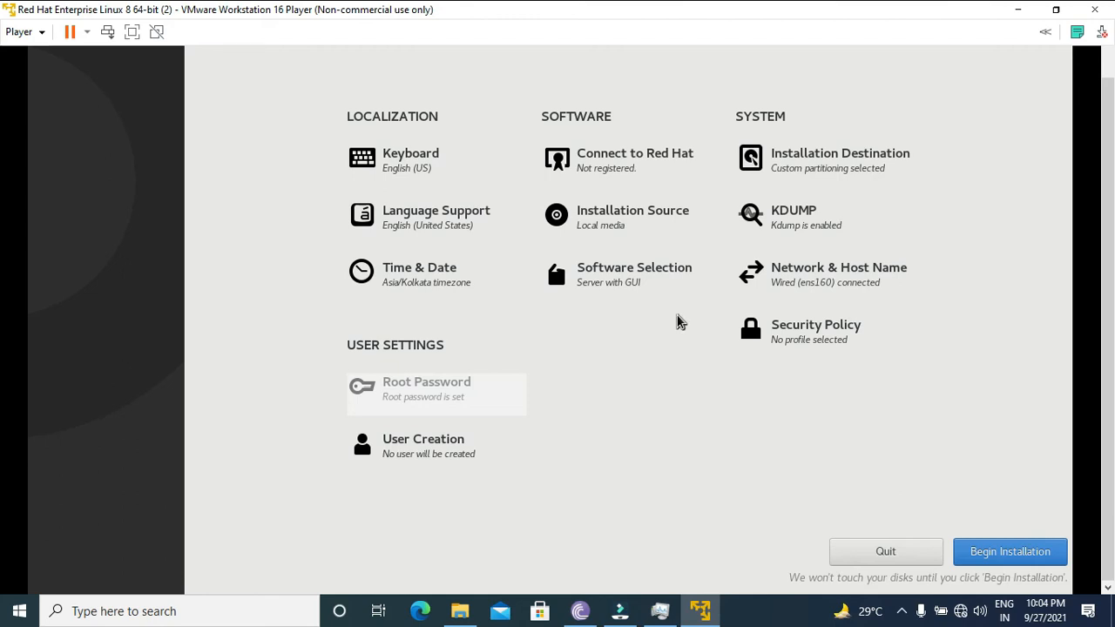
{"action": "left_click_drag", "start_coordinate": [1114, 230], "coordinate": [1114, 257]}
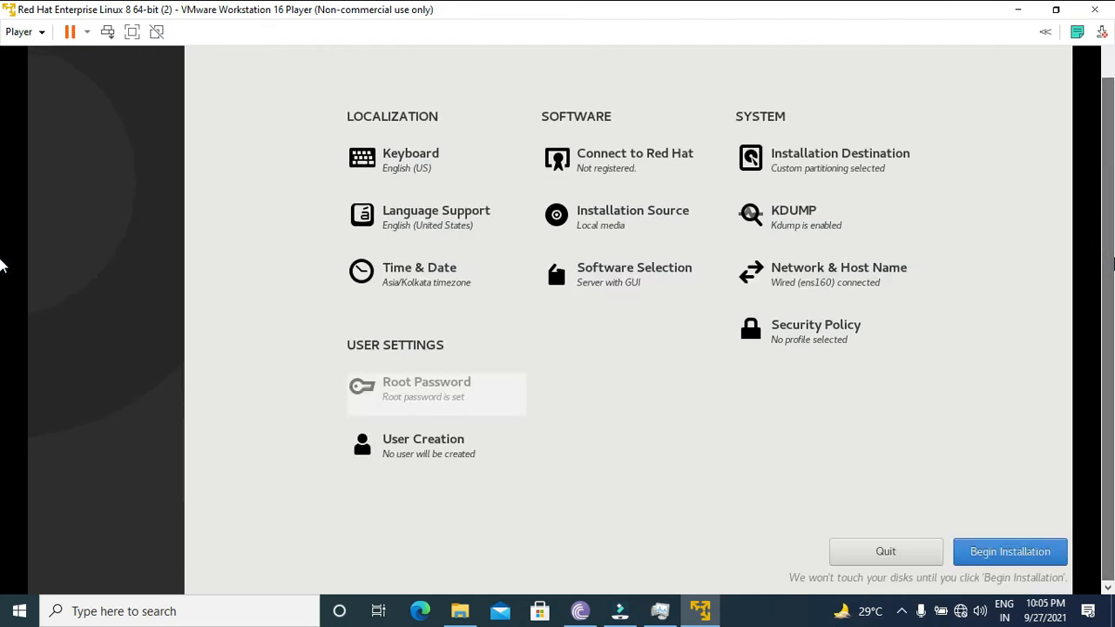
{"action": "left_click", "coordinate": [1007, 552]}
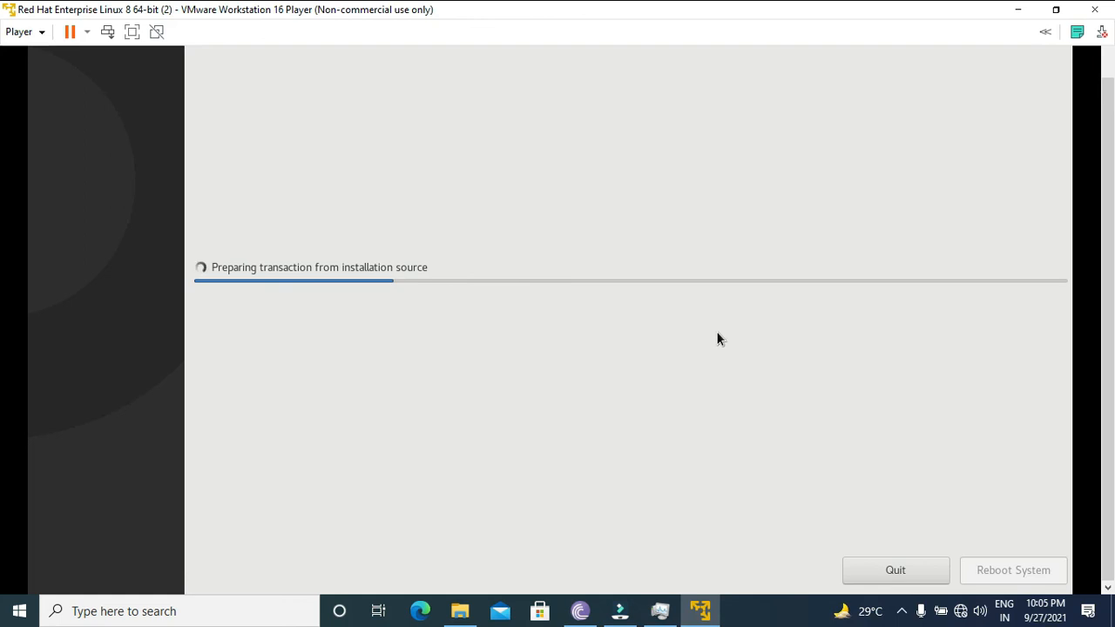
{"action": "left_click", "coordinate": [902, 612]}
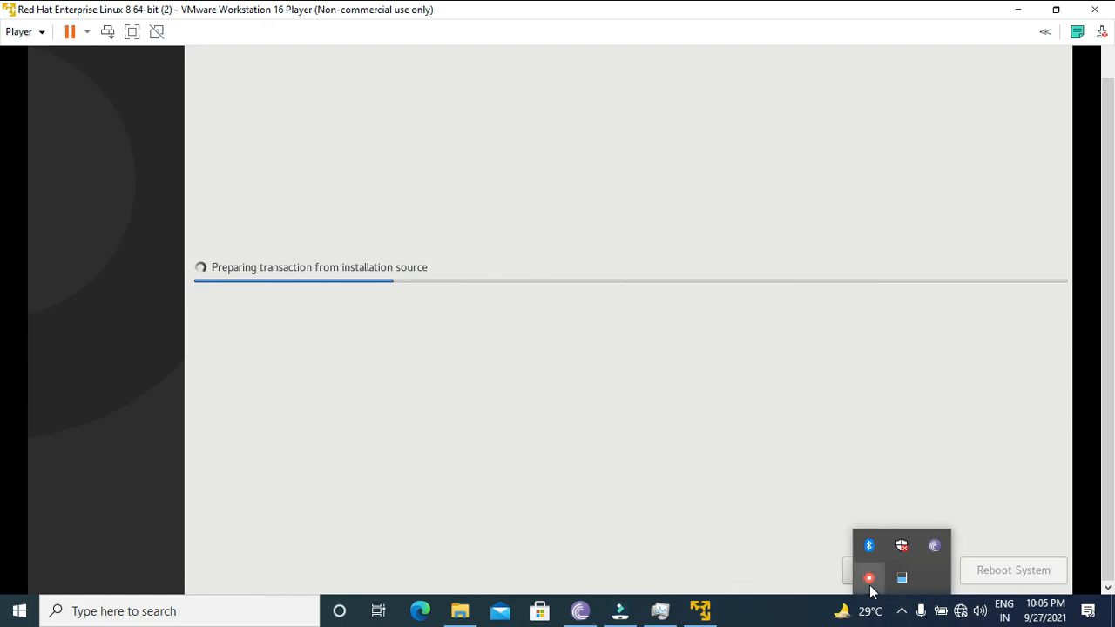
{"action": "right_click", "coordinate": [886, 573]}
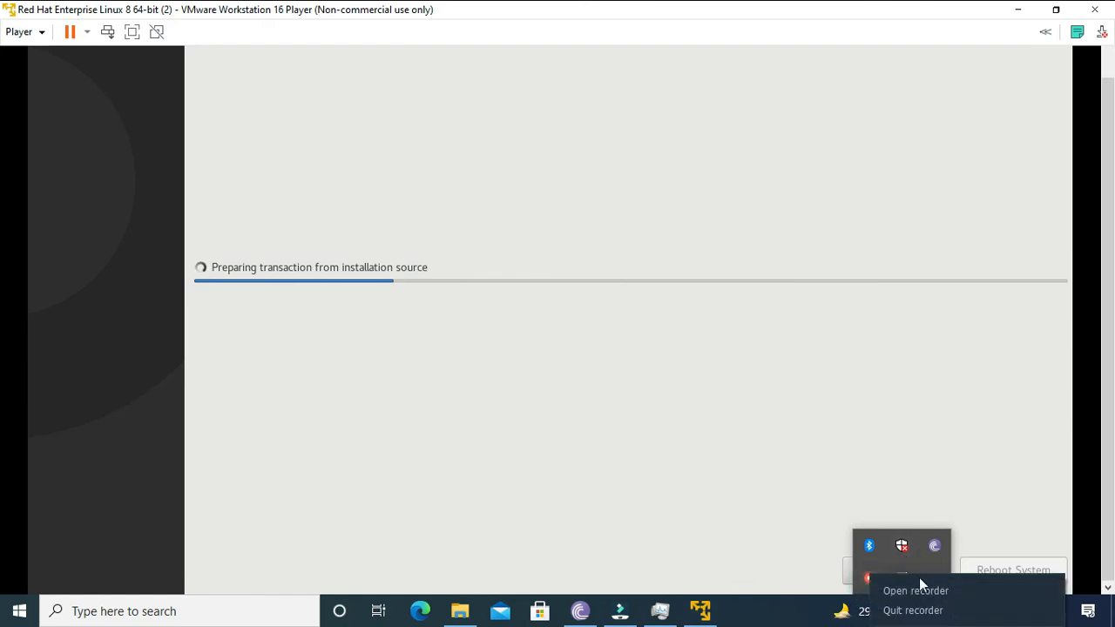
{"action": "left_click", "coordinate": [918, 591]}
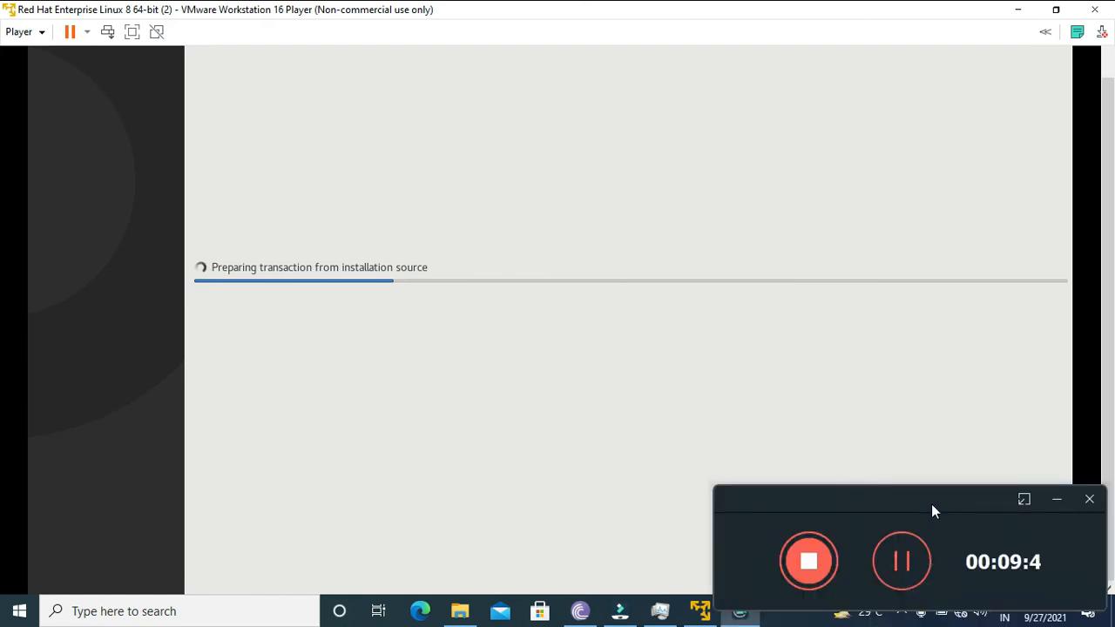
{"action": "left_click", "coordinate": [903, 562]}
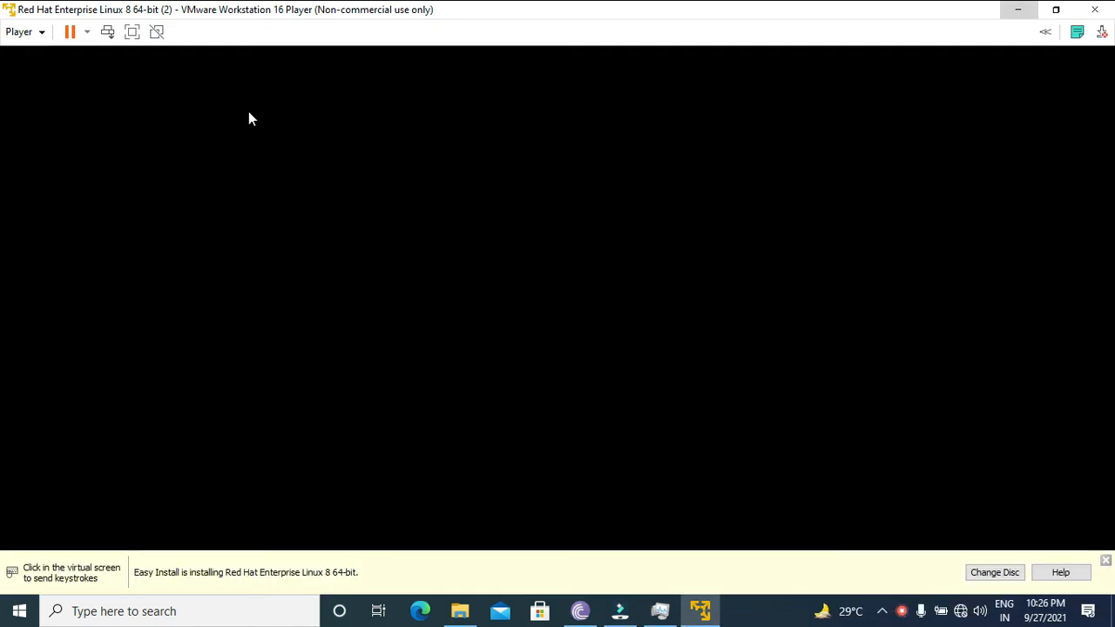
{"action": "left_click", "coordinate": [417, 212]}
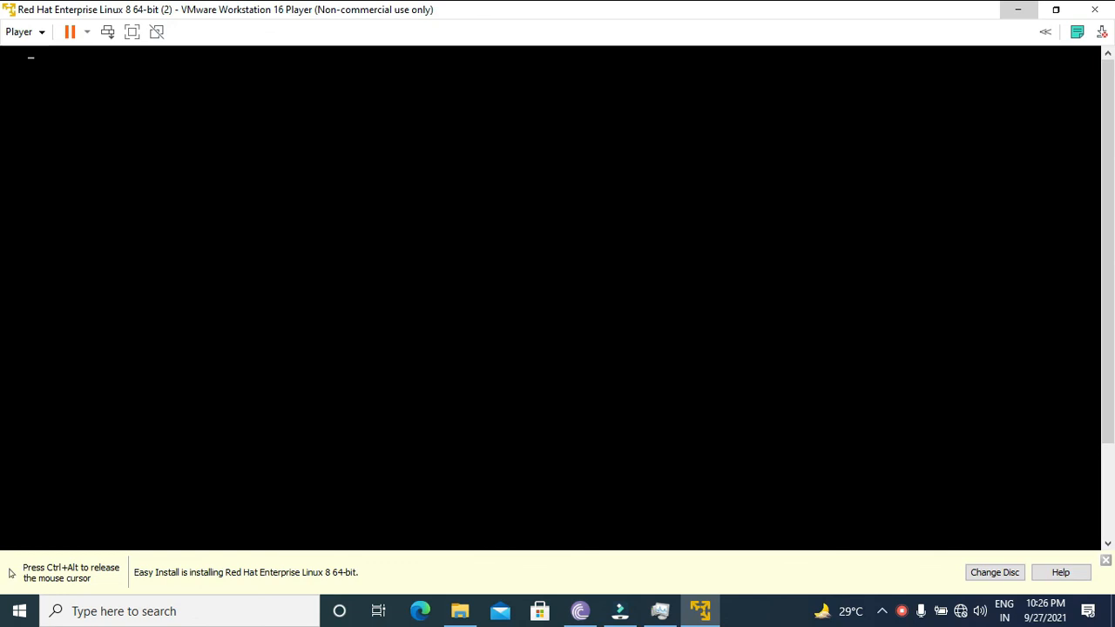
{"action": "key", "text": "ctrl+alt"}
{"action": "left_click_drag", "start_coordinate": [1114, 179], "coordinate": [1114, 298]}
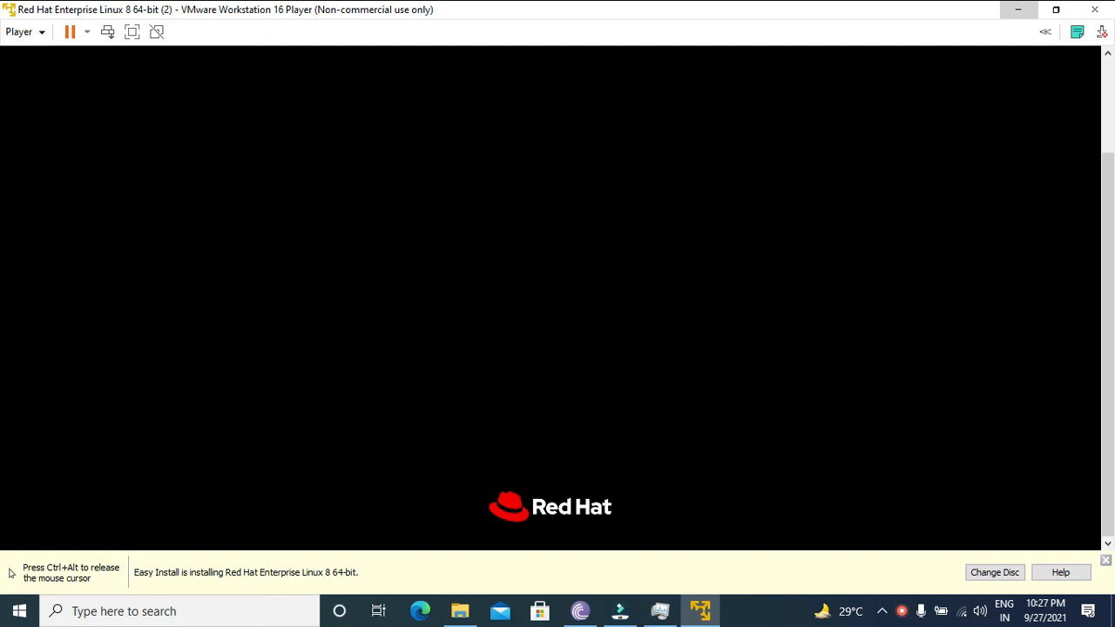
{"action": "key", "text": "ctrl+alt"}
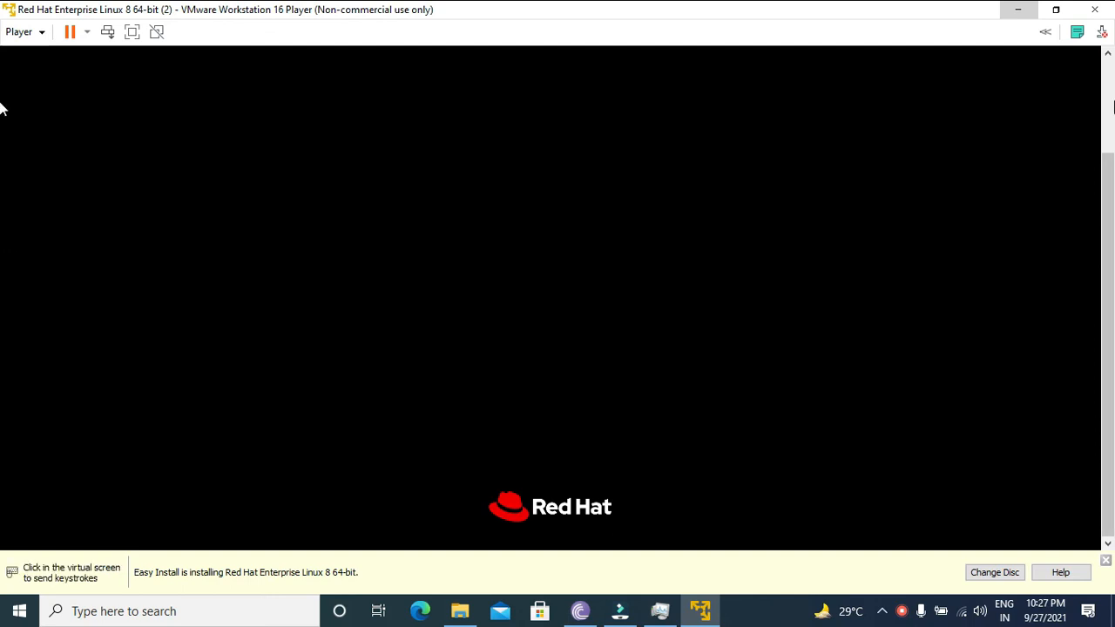
{"action": "left_click", "coordinate": [1112, 101]}
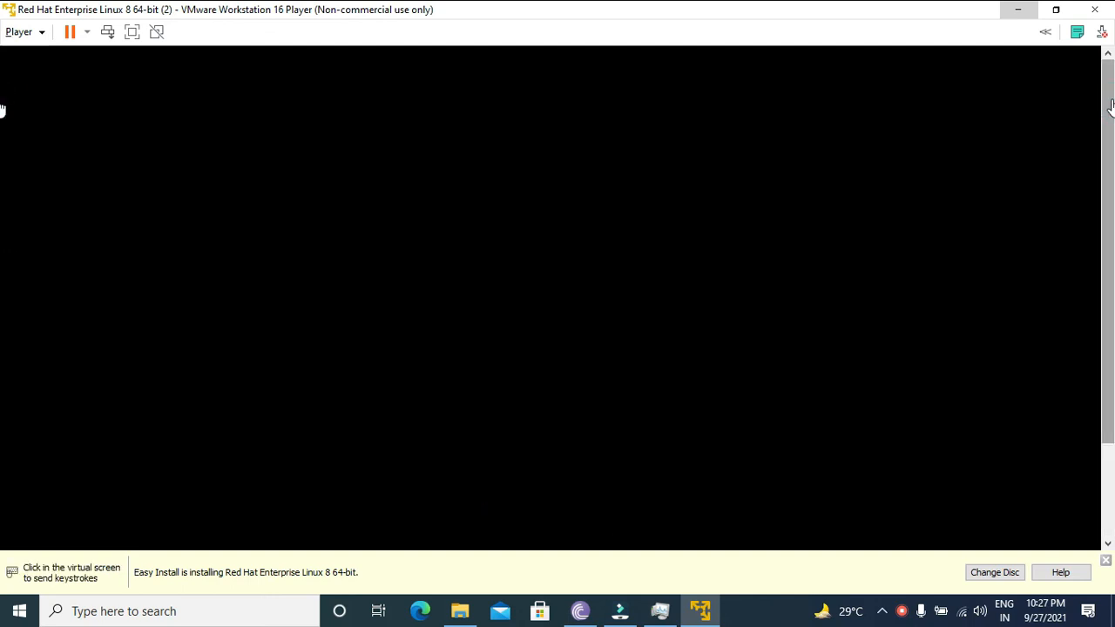
{"action": "left_click_drag", "start_coordinate": [1110, 106], "coordinate": [1112, 202]}
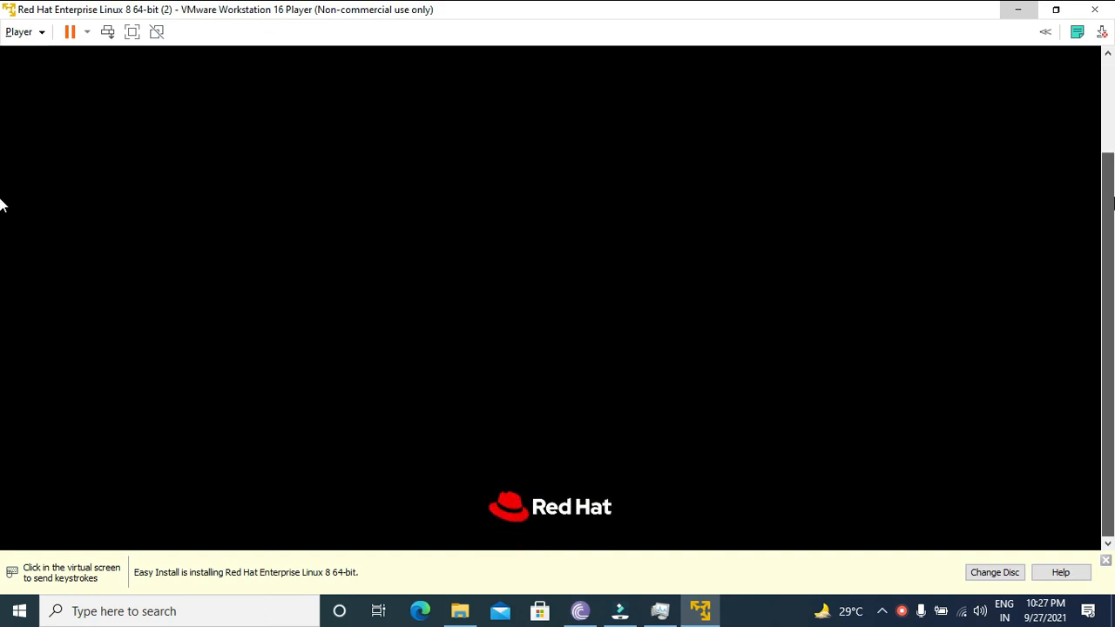